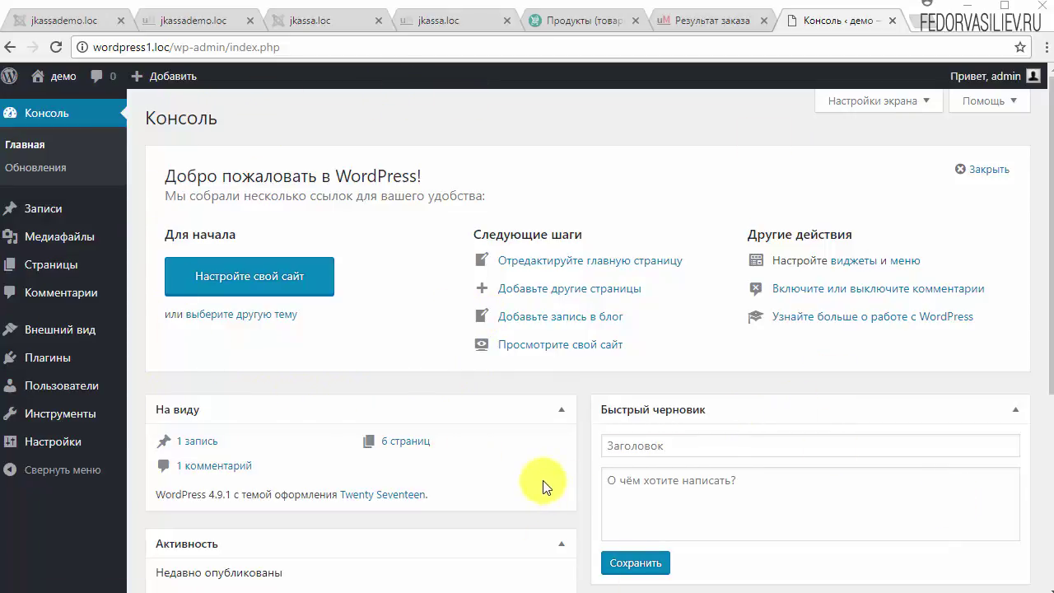
Step: Go to the admin dashboard home and look over its blocks
left_click(44, 108)
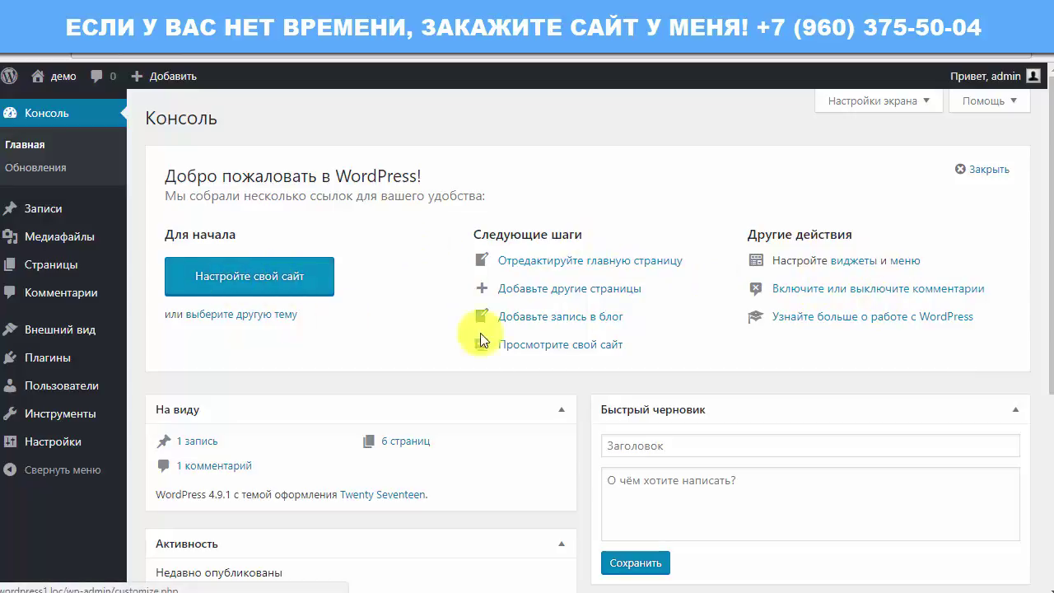
scroll(474, 339, "down", 2)
scroll(459, 349, "down", 2)
scroll(546, 444, "up", 4)
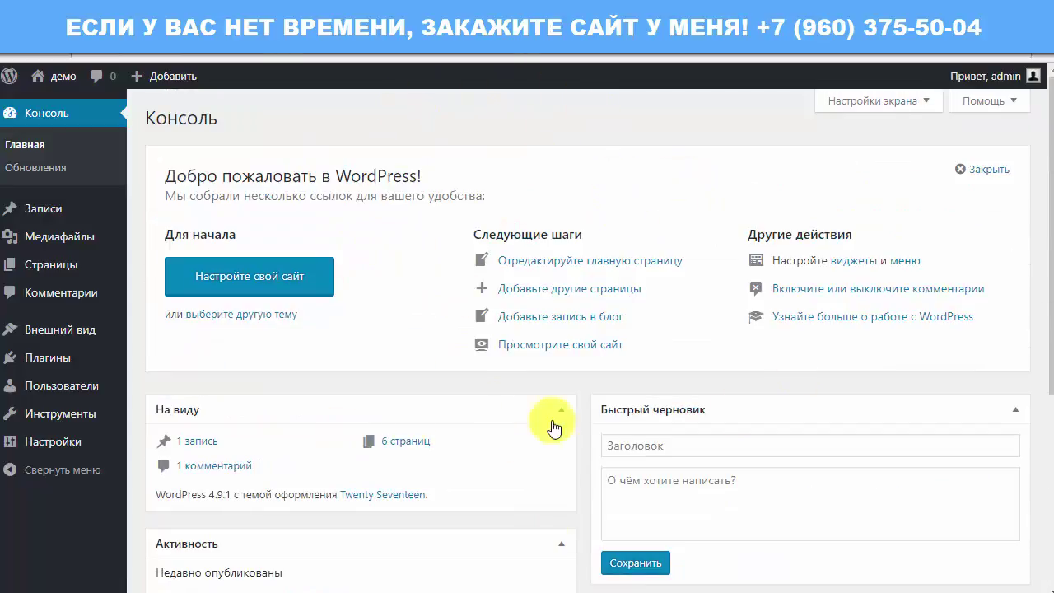
Step: Dismiss the welcome panel, then restore it from Настройки экрана
left_click(869, 104)
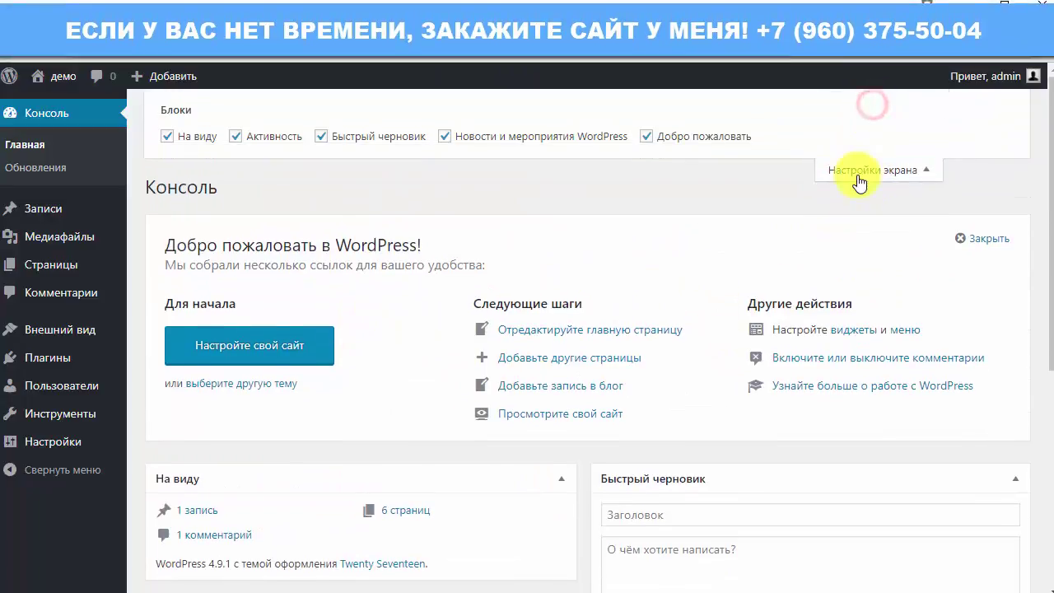
left_click(858, 173)
left_click(871, 104)
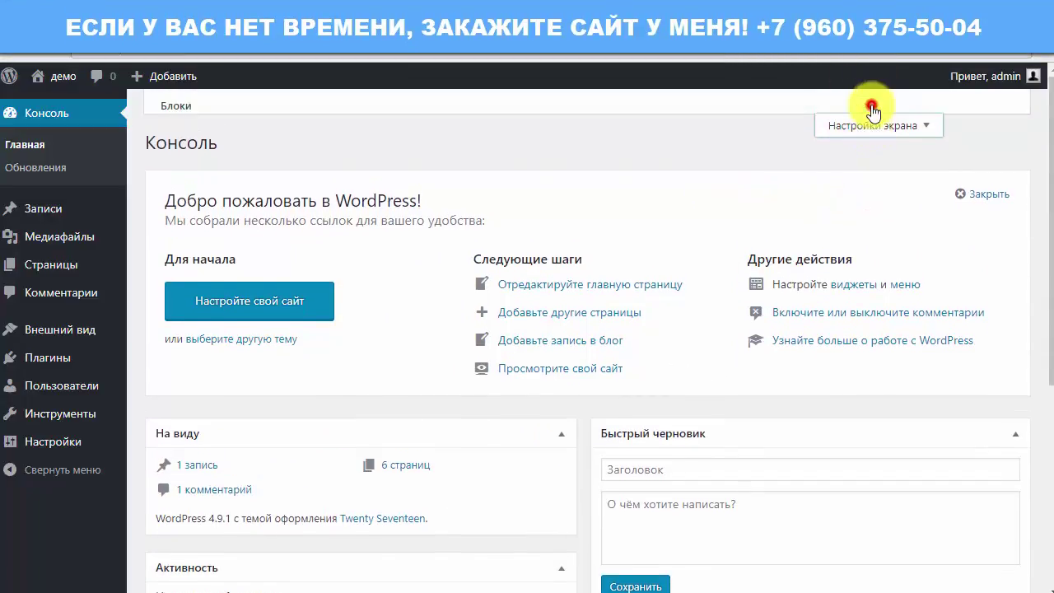
left_click(897, 164)
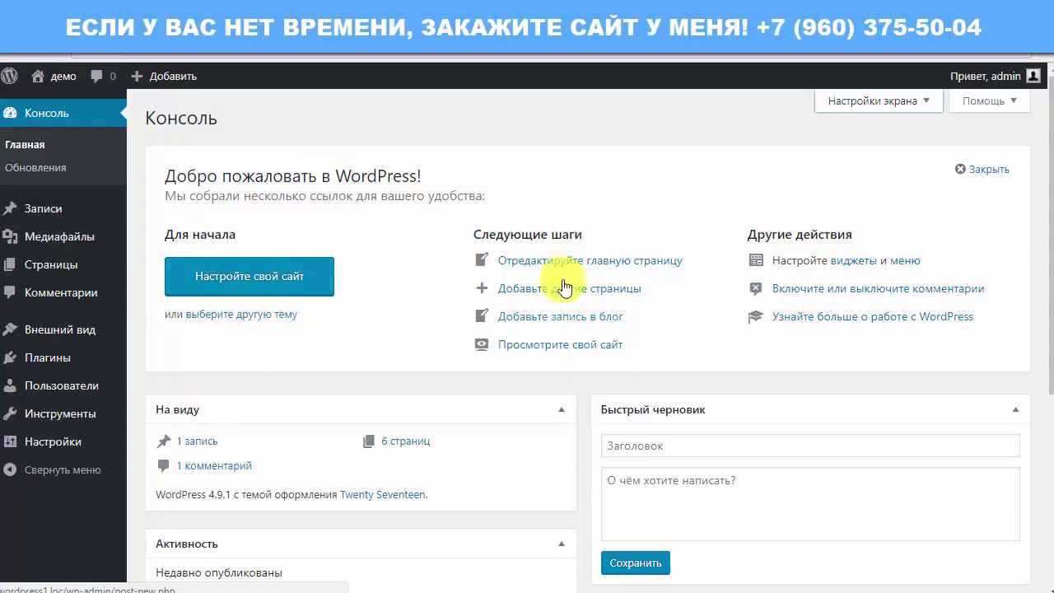
left_click(982, 170)
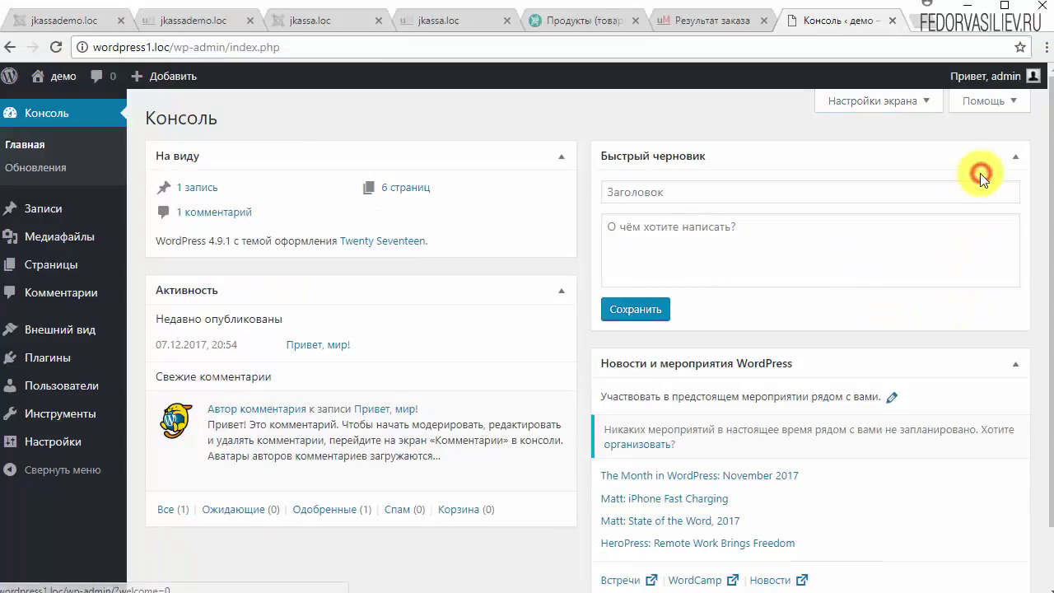
left_click(844, 99)
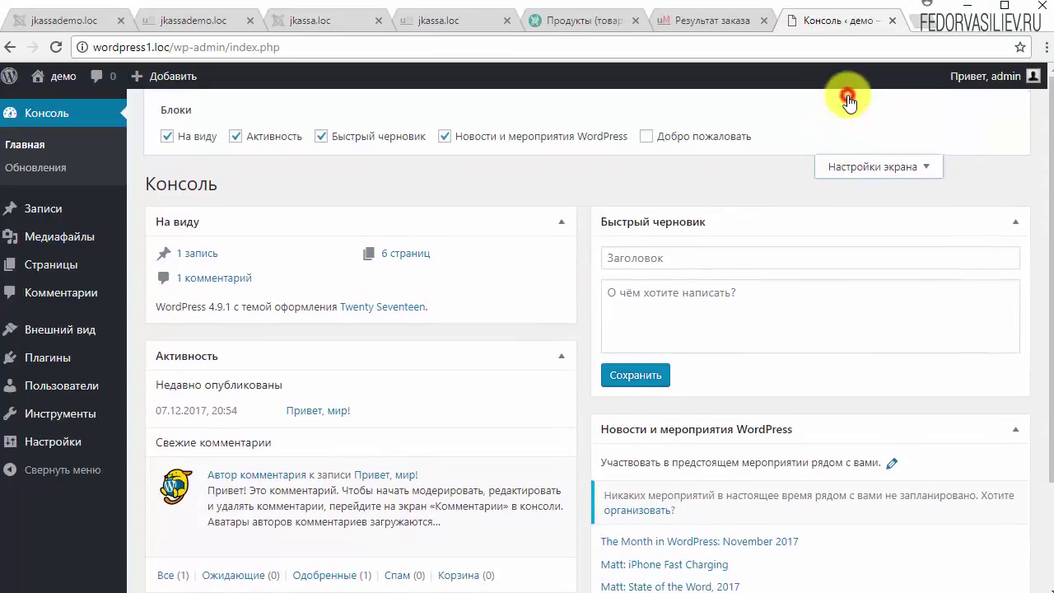
left_click(645, 136)
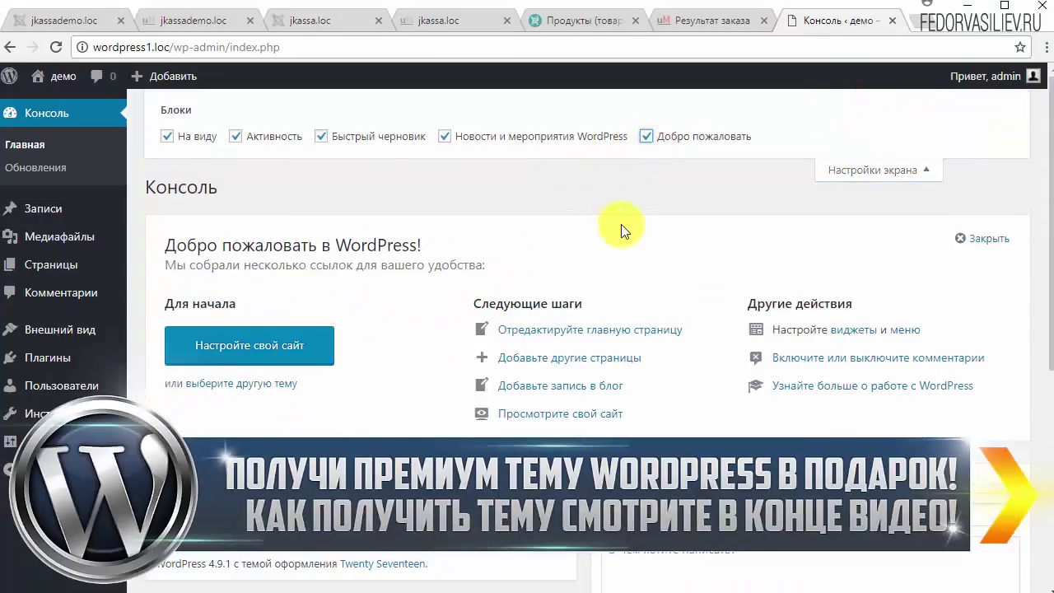
left_click(909, 174)
left_click(873, 102)
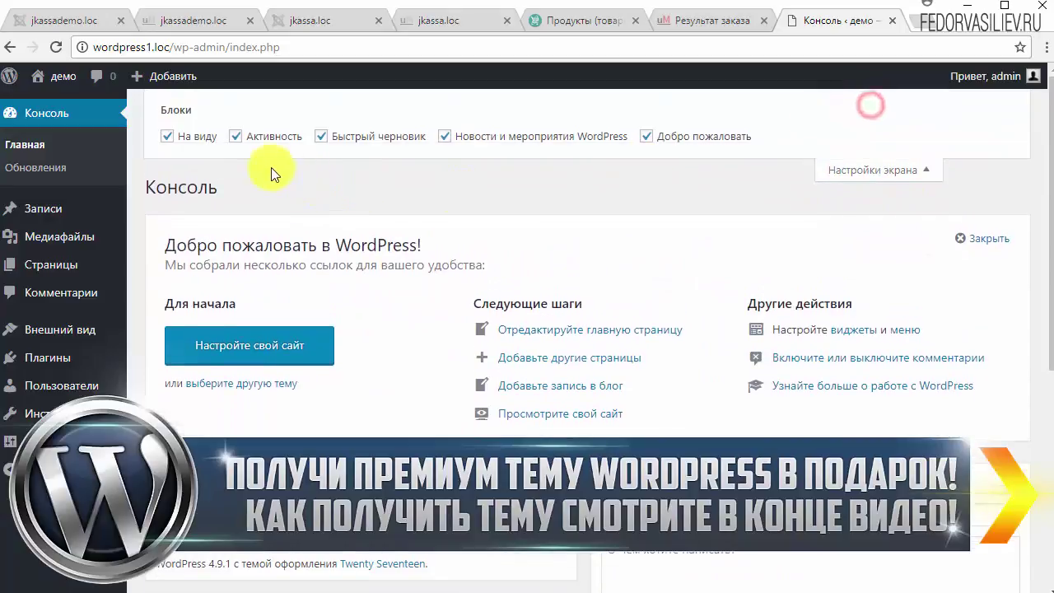
Step: Turn all dashboard blocks off, then re-enable Быстрый черновик, Активность and На виду
left_click(167, 136)
left_click(235, 137)
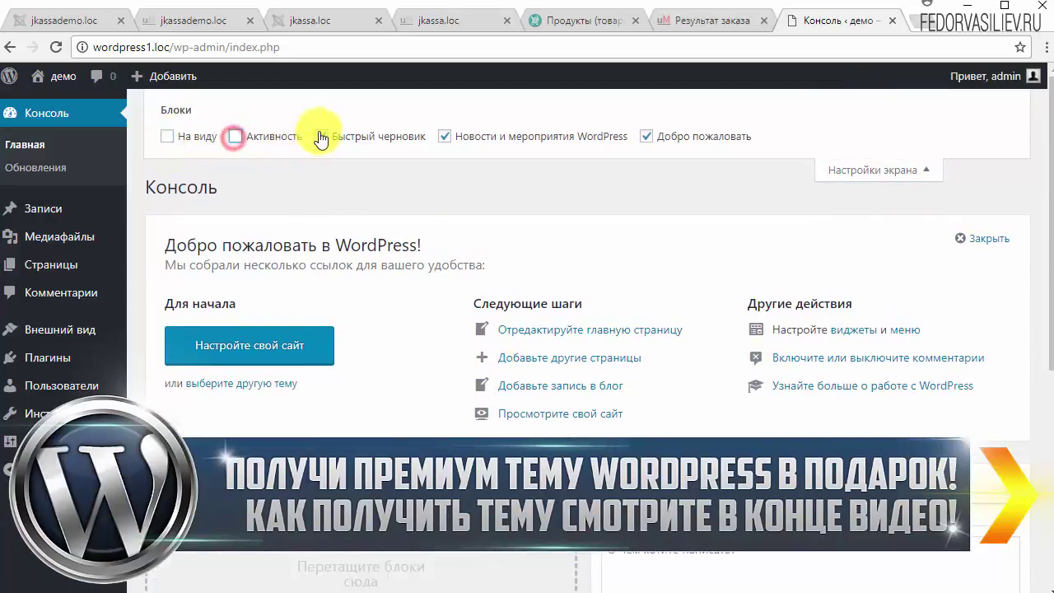
left_click(321, 136)
left_click(445, 135)
left_click(646, 136)
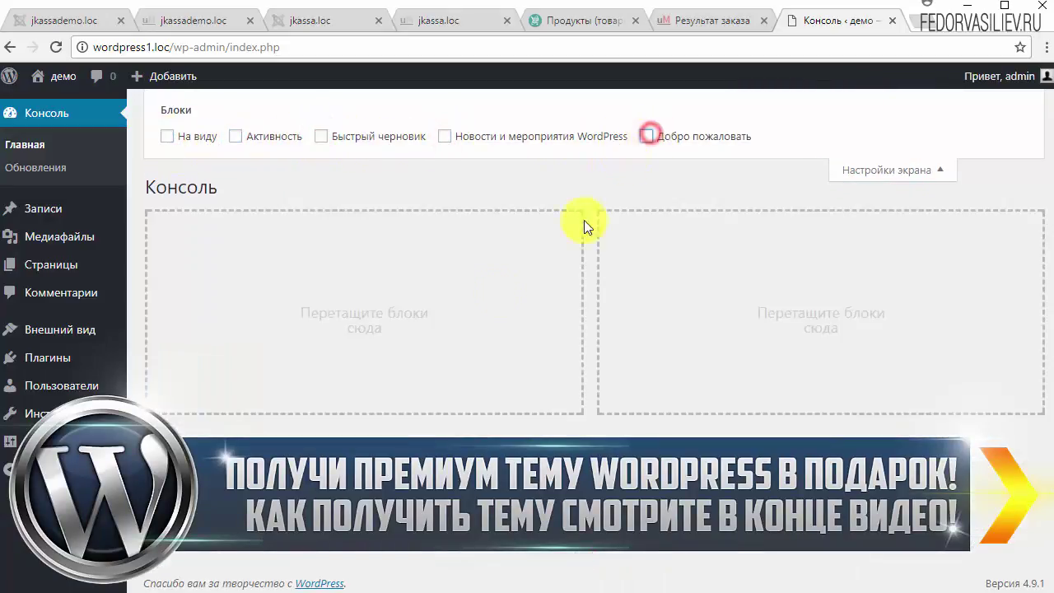
left_click(320, 136)
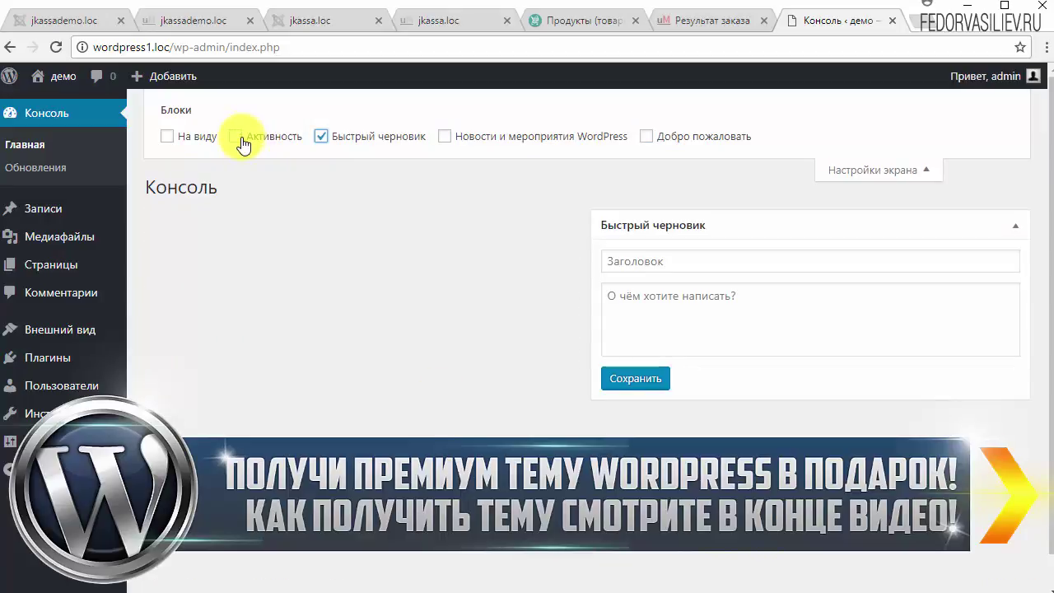
left_click(236, 136)
left_click(167, 137)
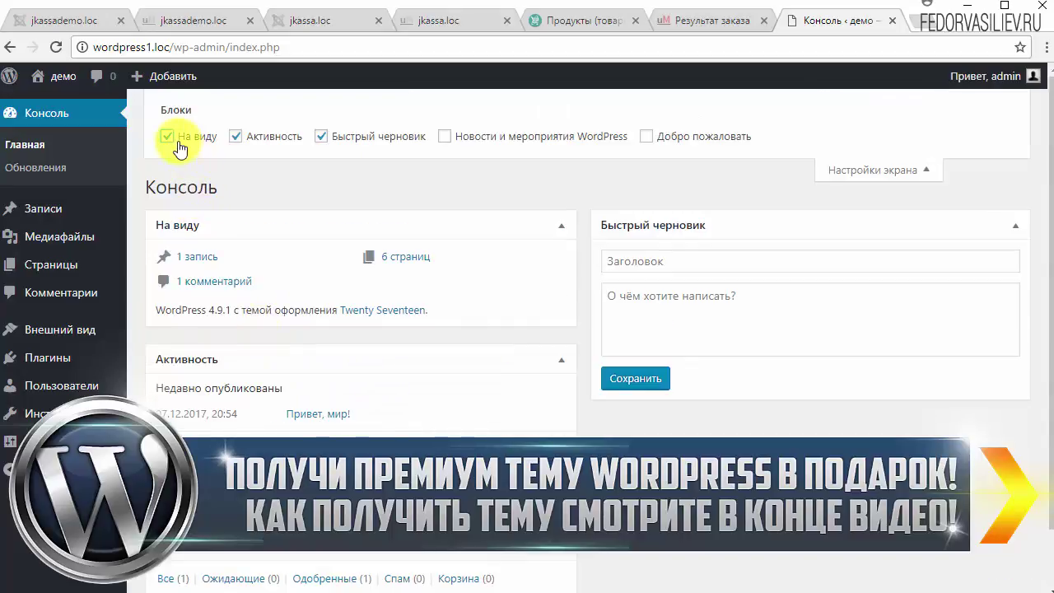
left_click(167, 136)
left_click(167, 136)
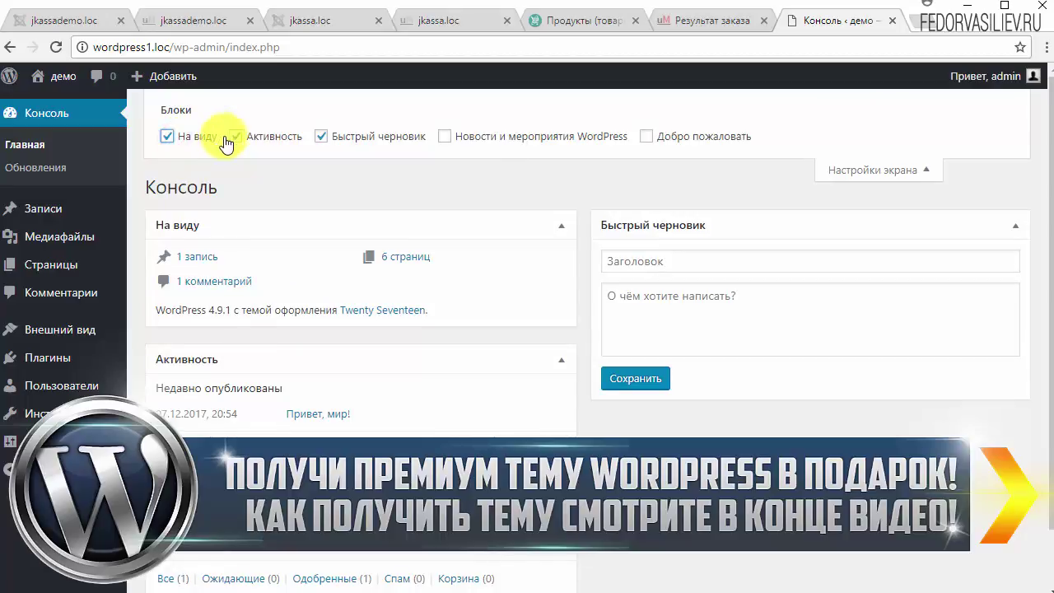
Step: Hide Активность, keep WordPress news off, restore the welcome panel, and close Настройки экрана
left_click(234, 137)
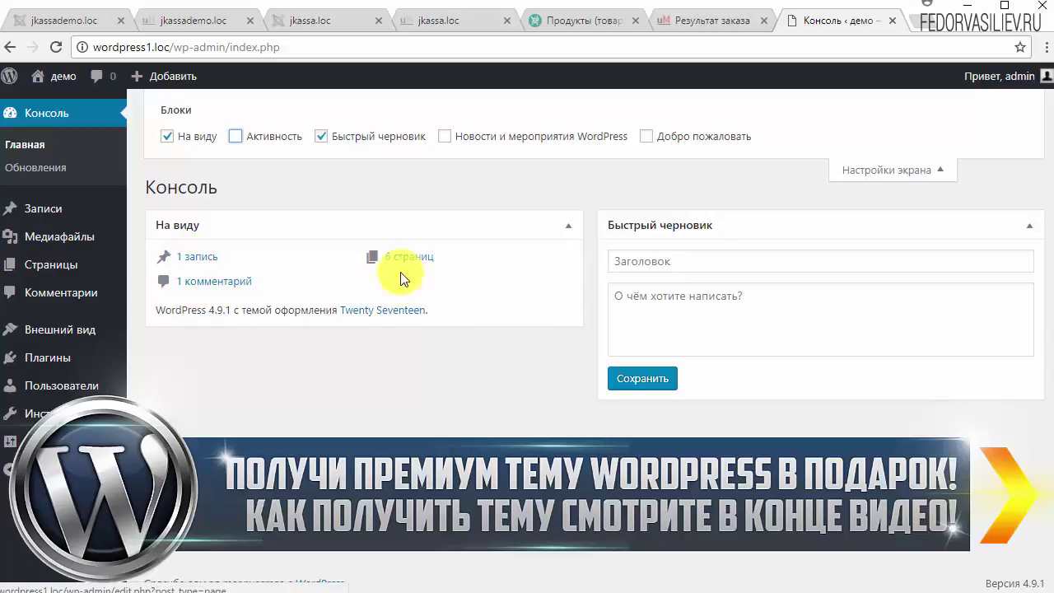
left_click(444, 136)
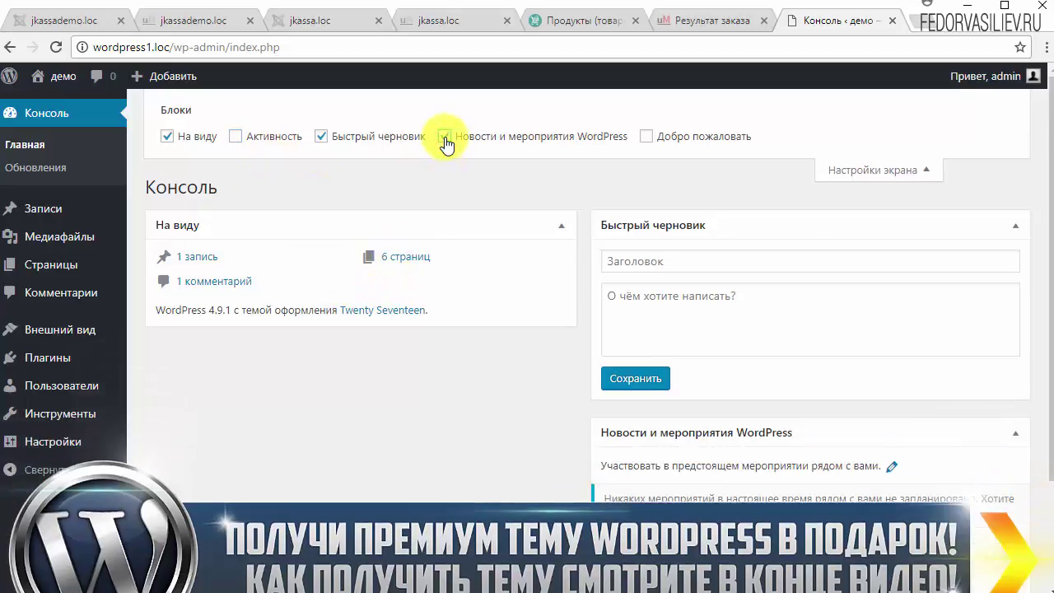
left_click(445, 136)
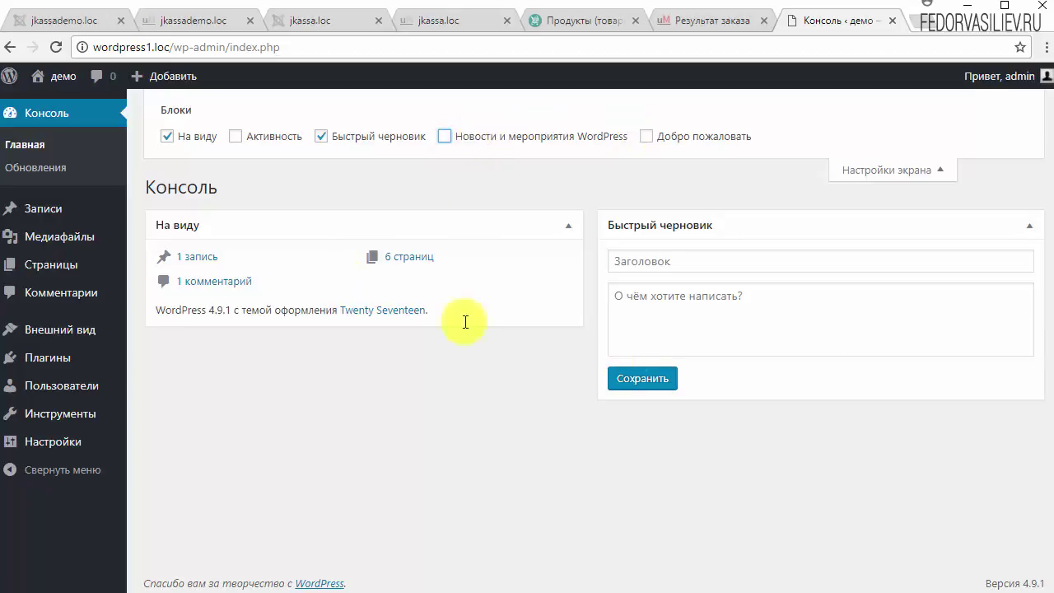
left_click(646, 137)
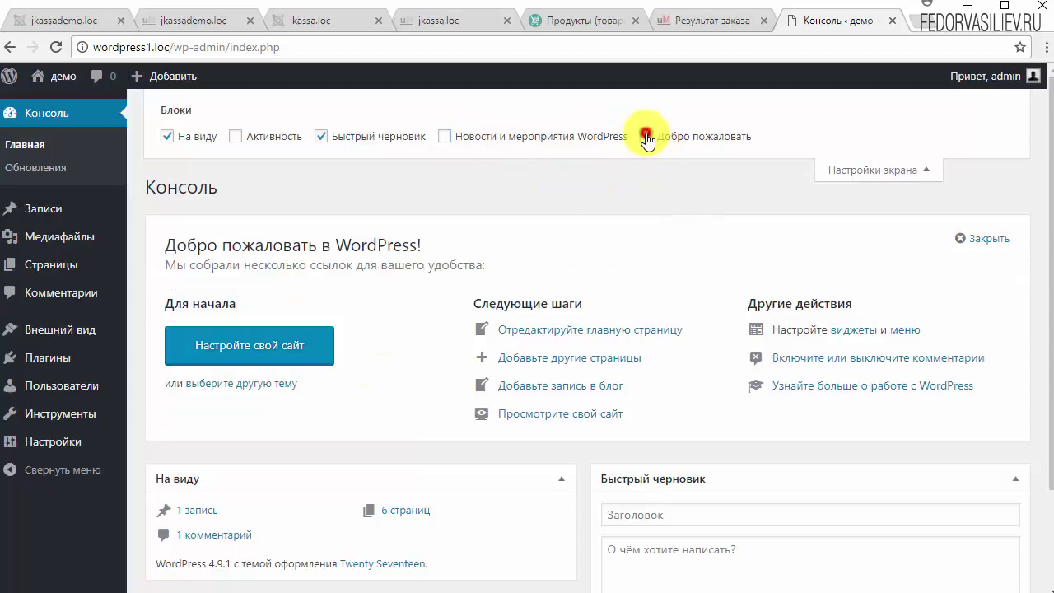
left_click(827, 170)
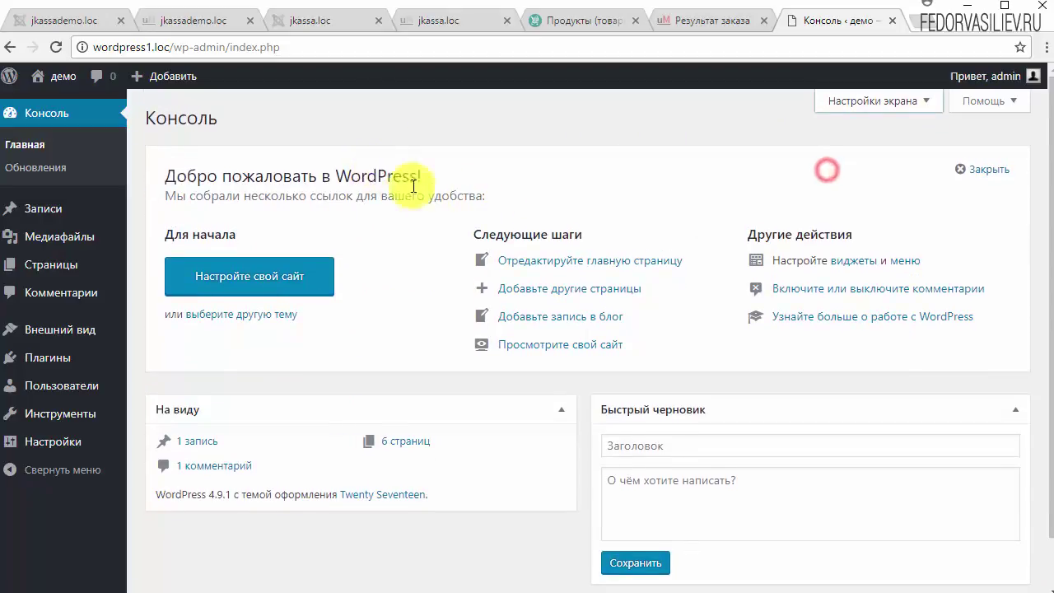
scroll(408, 185, "down", 1)
Step: Open the Общие settings and review the site name, description and WordPress address
scroll(362, 262, "up", 1)
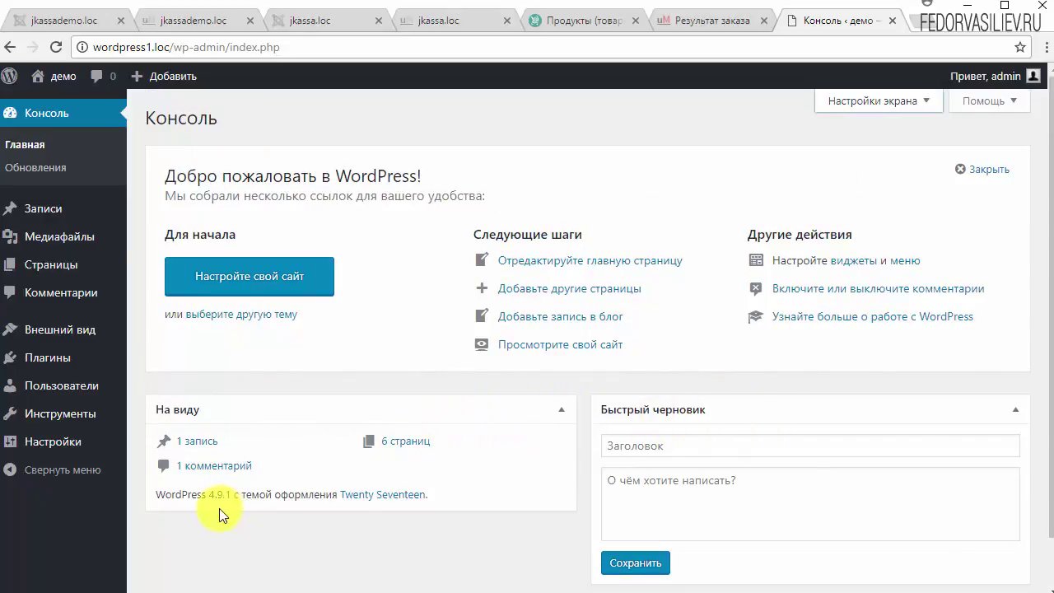
mouse_move(45, 438)
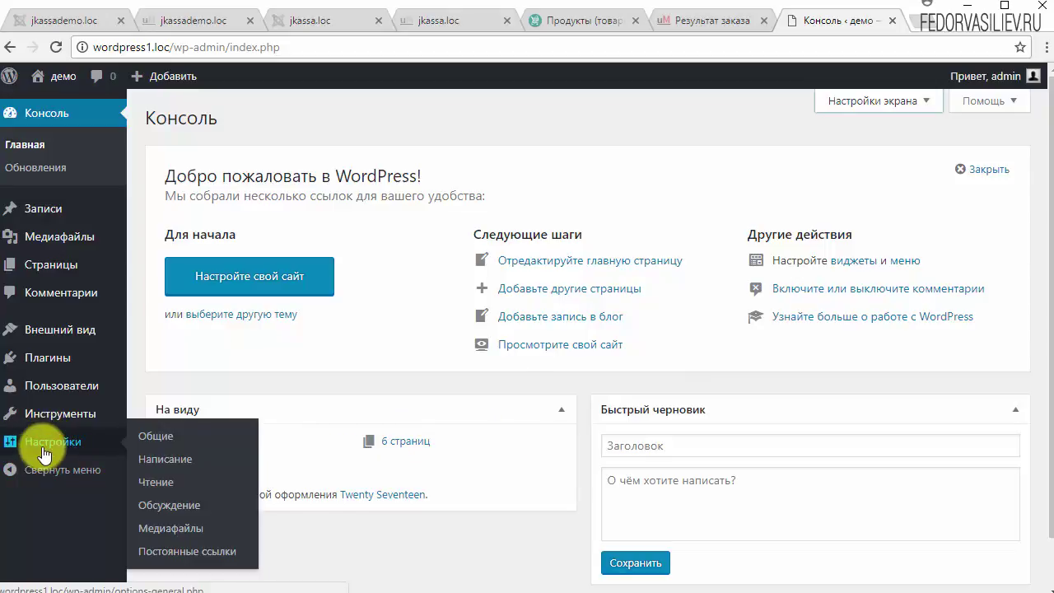
left_click(45, 443)
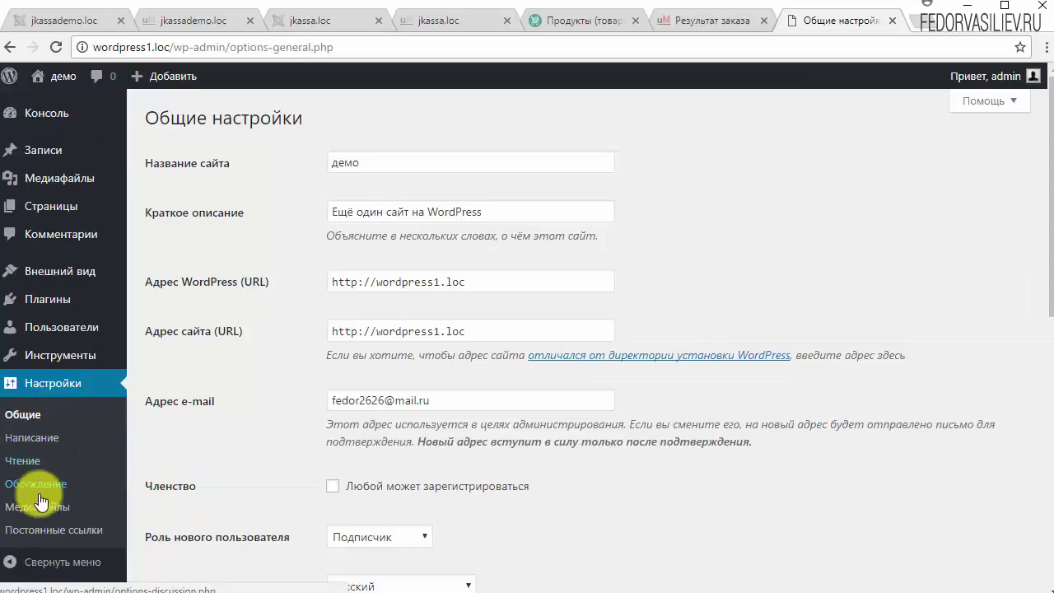
left_click(18, 418)
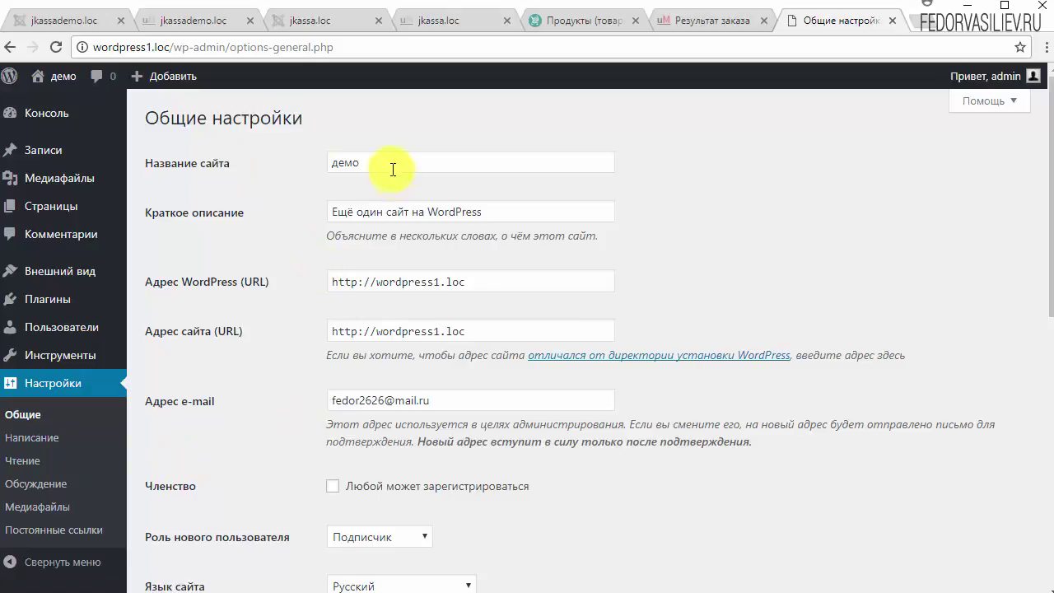
left_click_drag(383, 160, 326, 162)
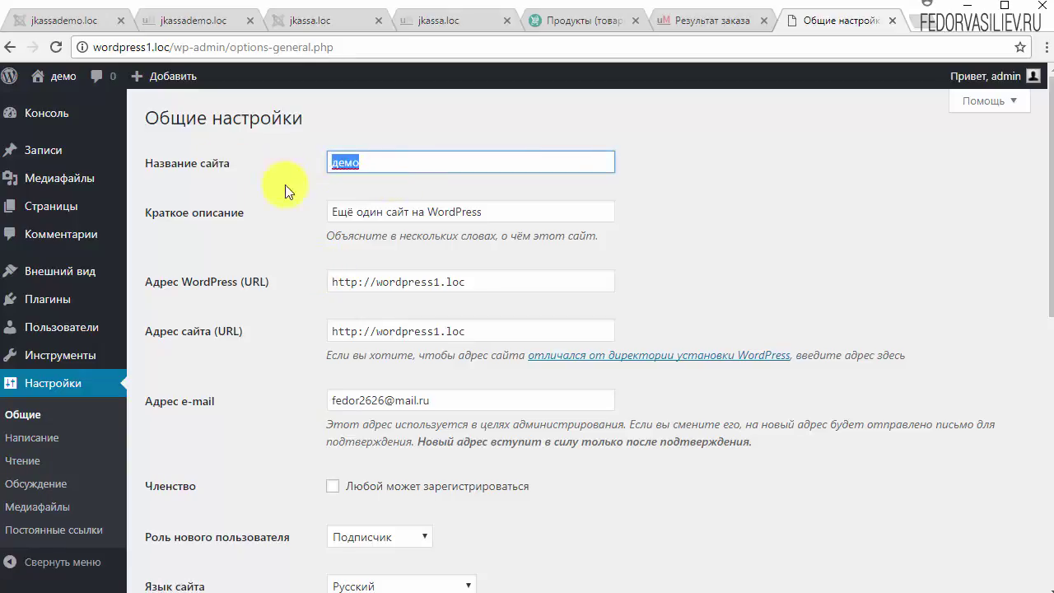
left_click(538, 164)
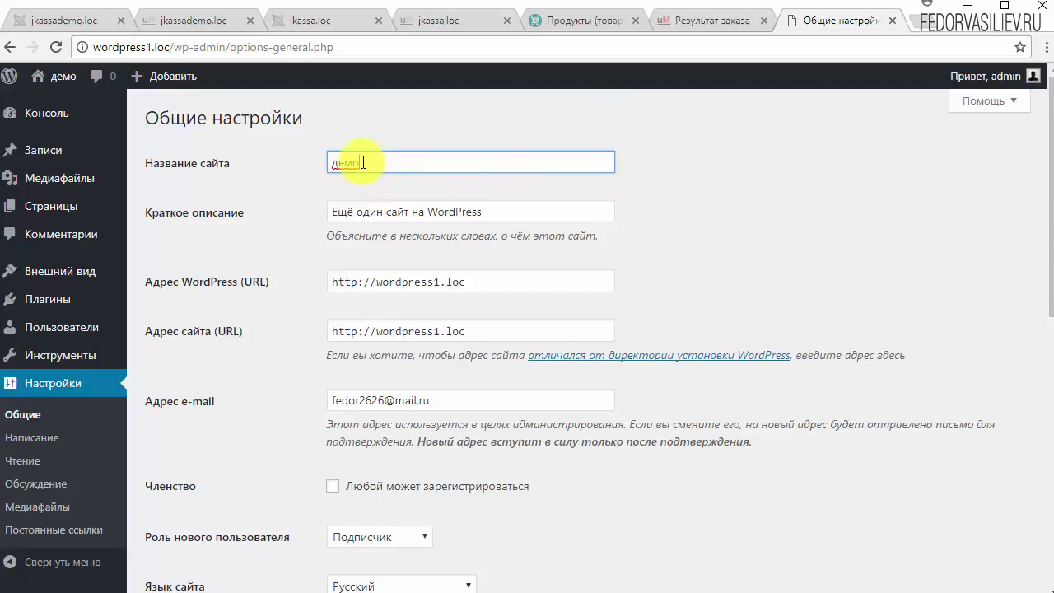
left_click_drag(625, 233, 301, 248)
left_click(404, 238)
left_click_drag(501, 211, 341, 212)
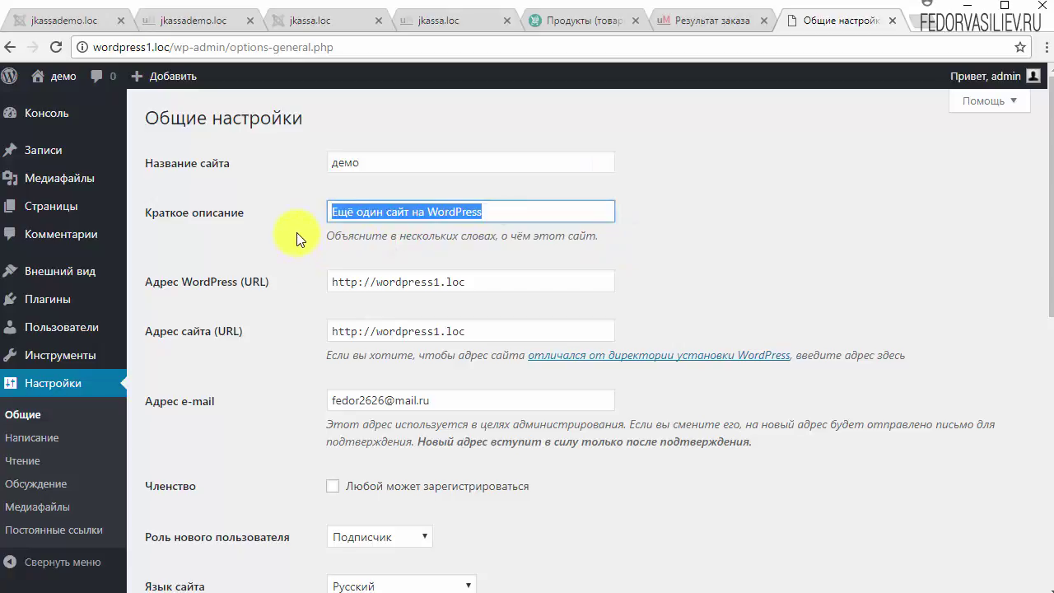
left_click_drag(496, 282, 287, 282)
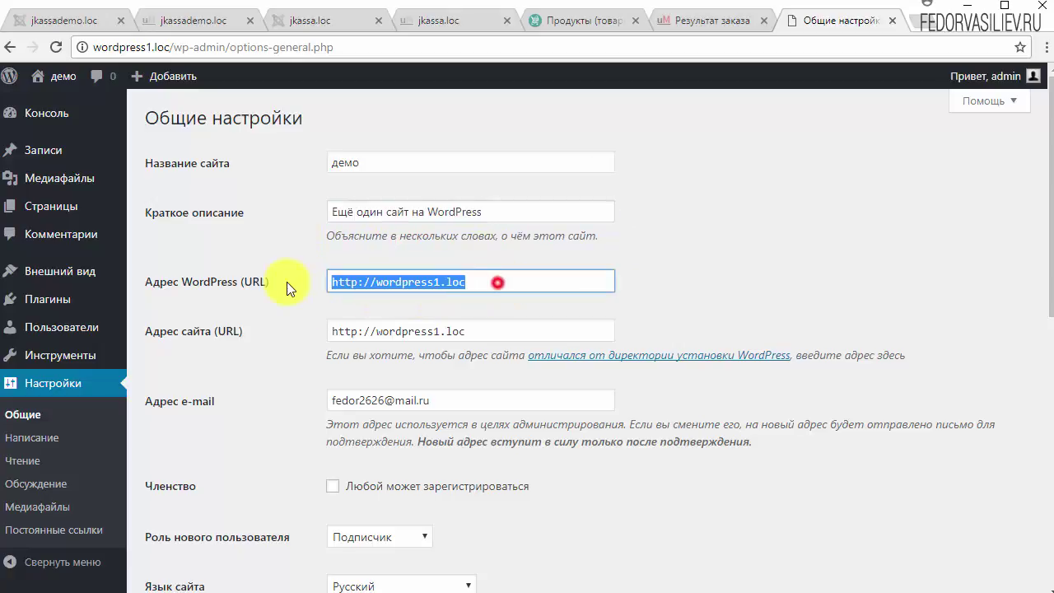
Step: Check the administrator e-mail field and enable Любой может зарегистрироваться
scroll(358, 348, "down", 1)
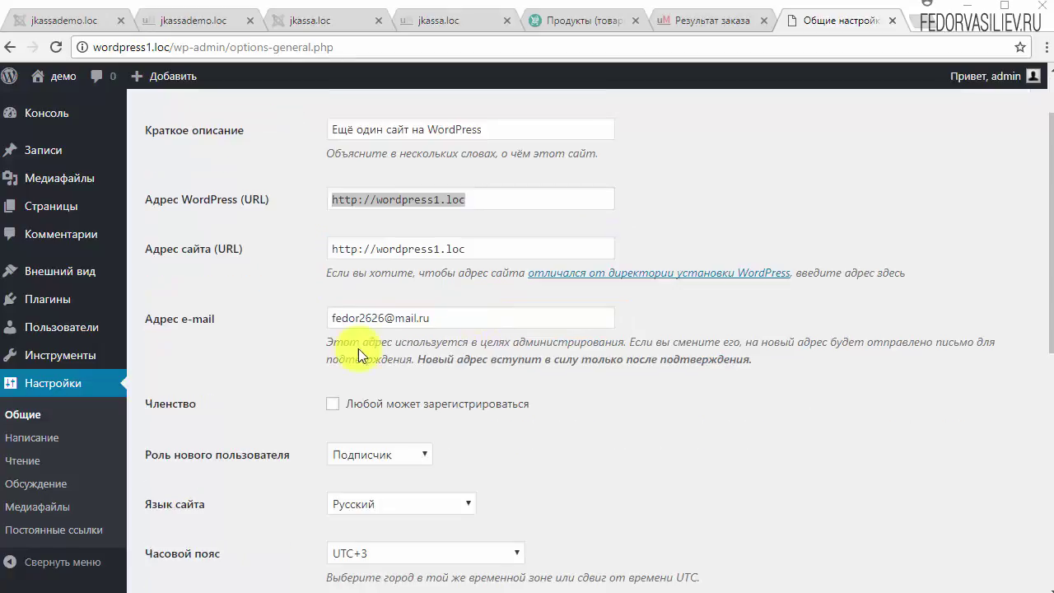
left_click_drag(466, 318, 329, 320)
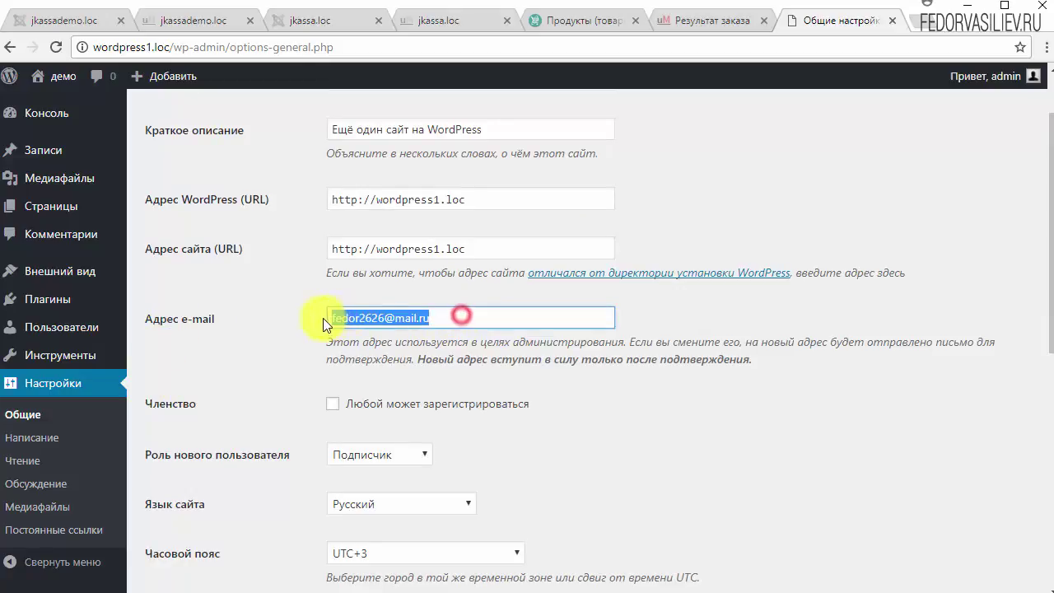
left_click(329, 341)
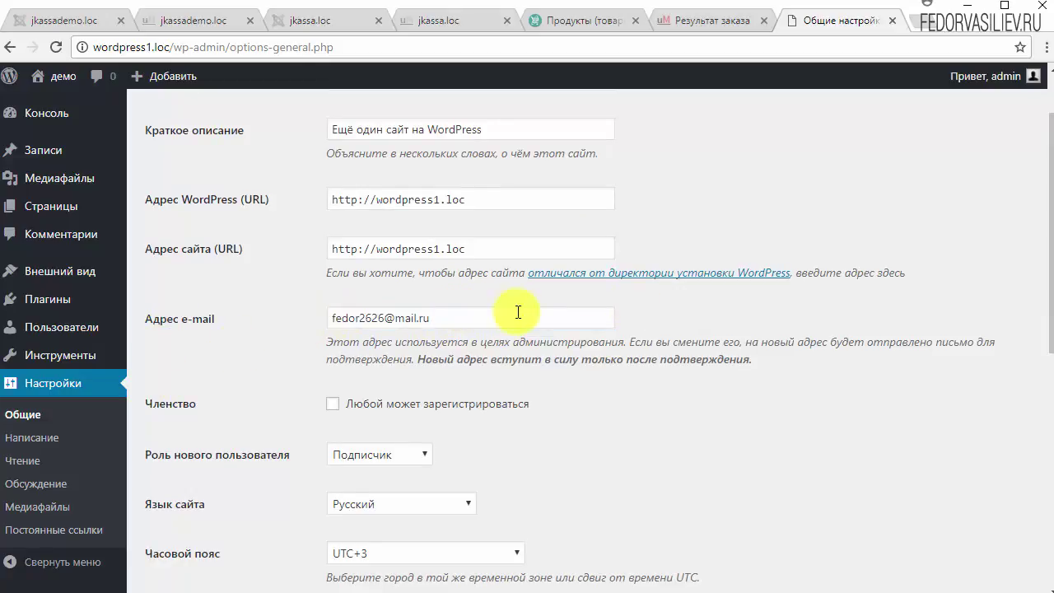
scroll(518, 312, "down", 2)
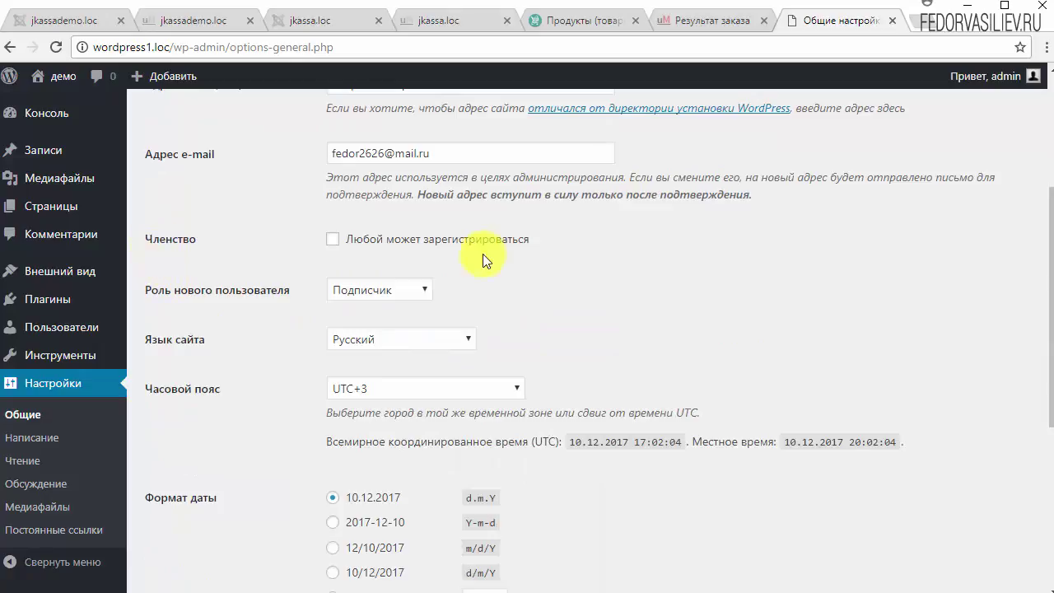
left_click(338, 240)
scroll(614, 266, "down", 1)
left_click(415, 212)
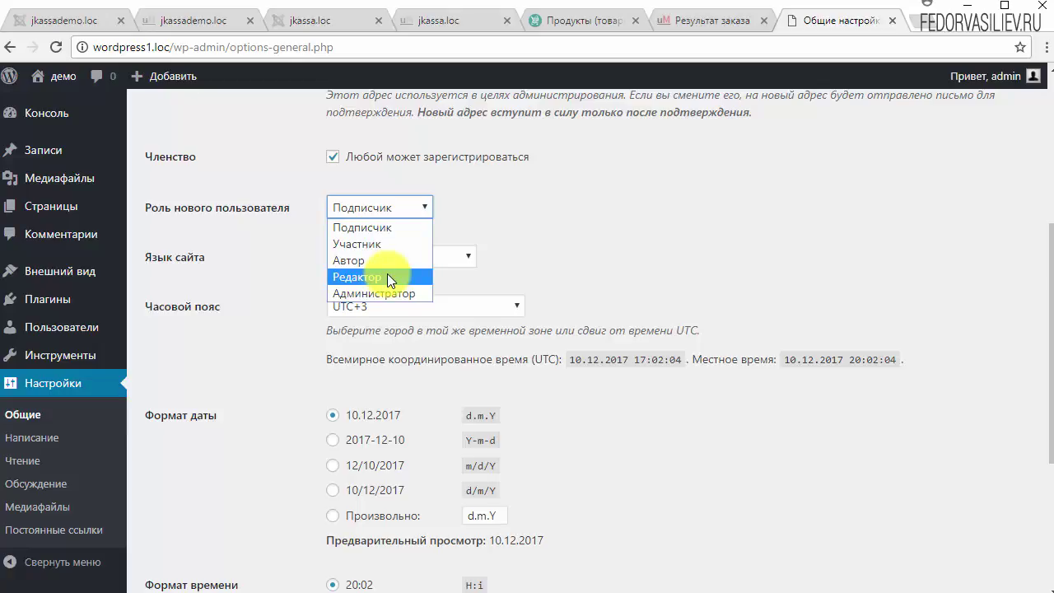
left_click(376, 227)
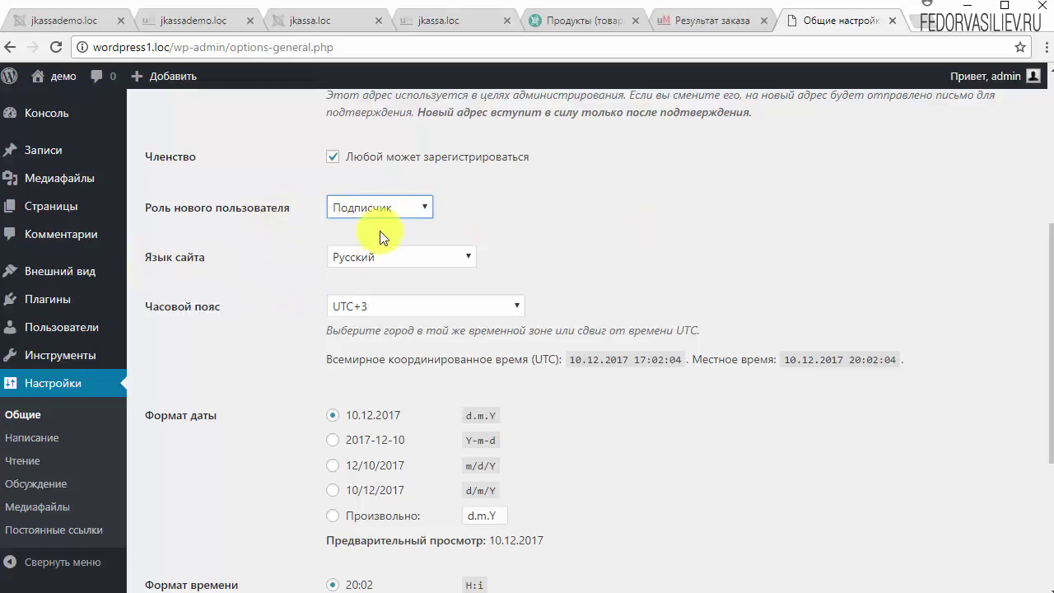
left_click(362, 313)
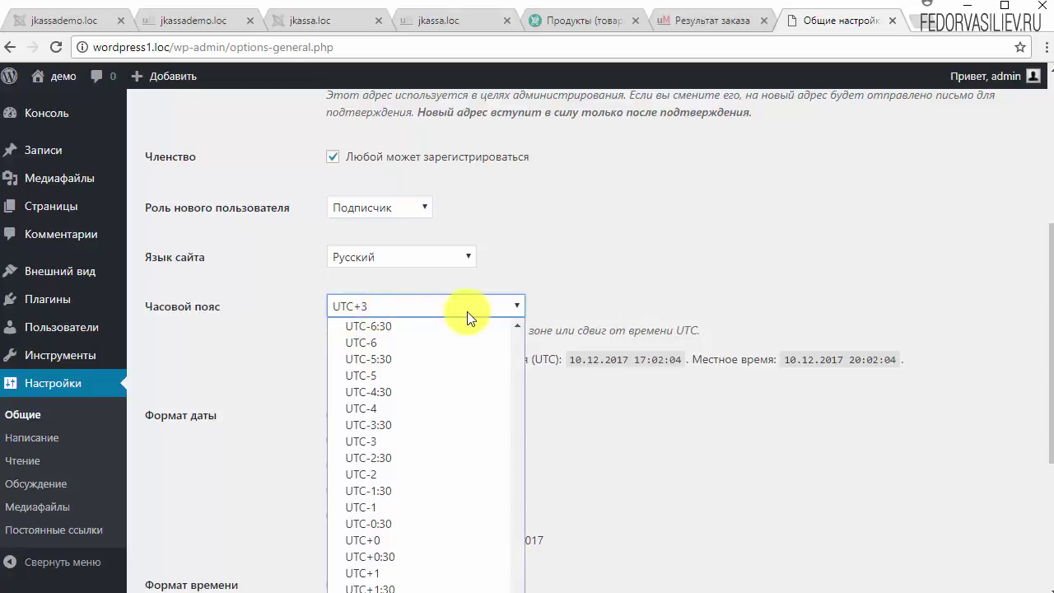
scroll(519, 589, "down", 1)
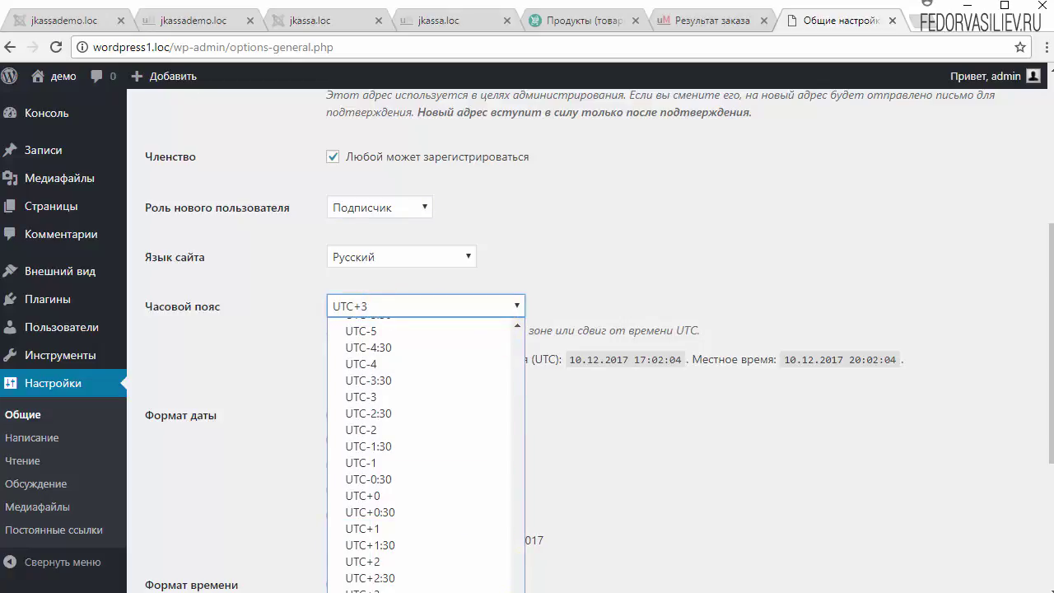
key("Down")
key("Down")
key("Return")
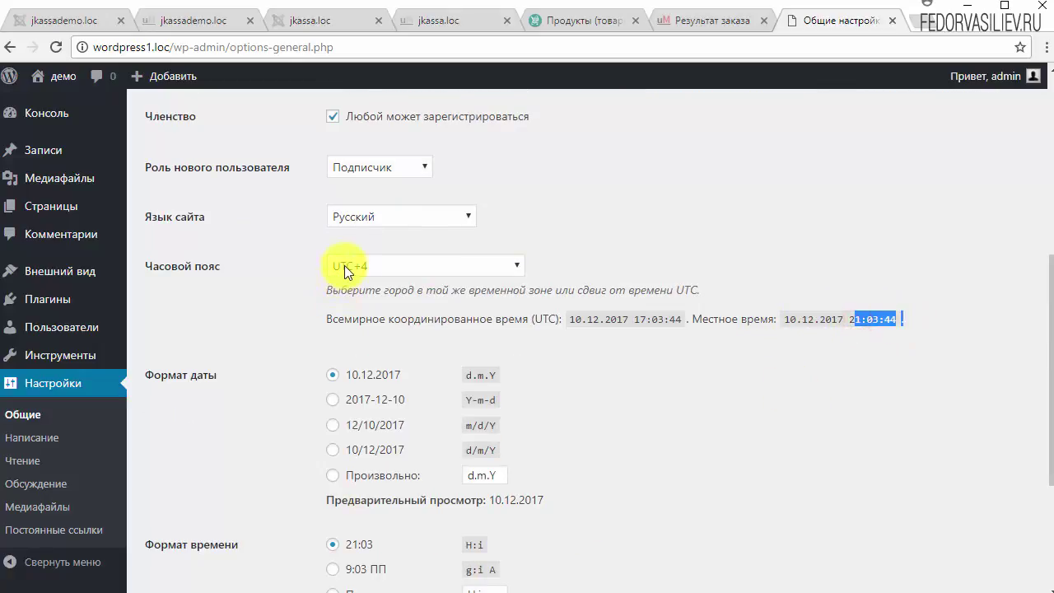
scroll(584, 352, "down", 1)
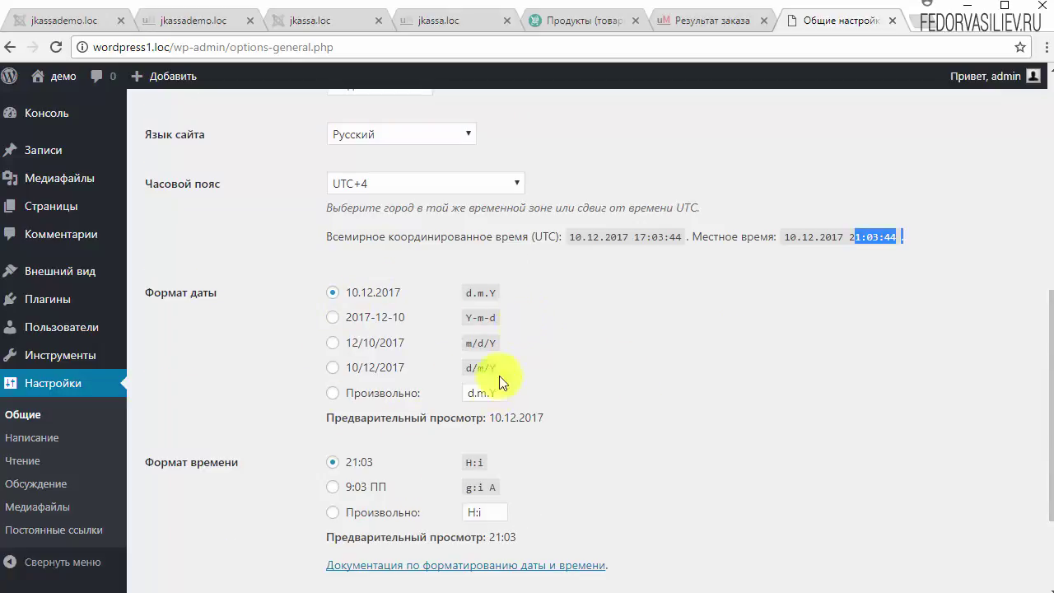
scroll(649, 332, "down", 2)
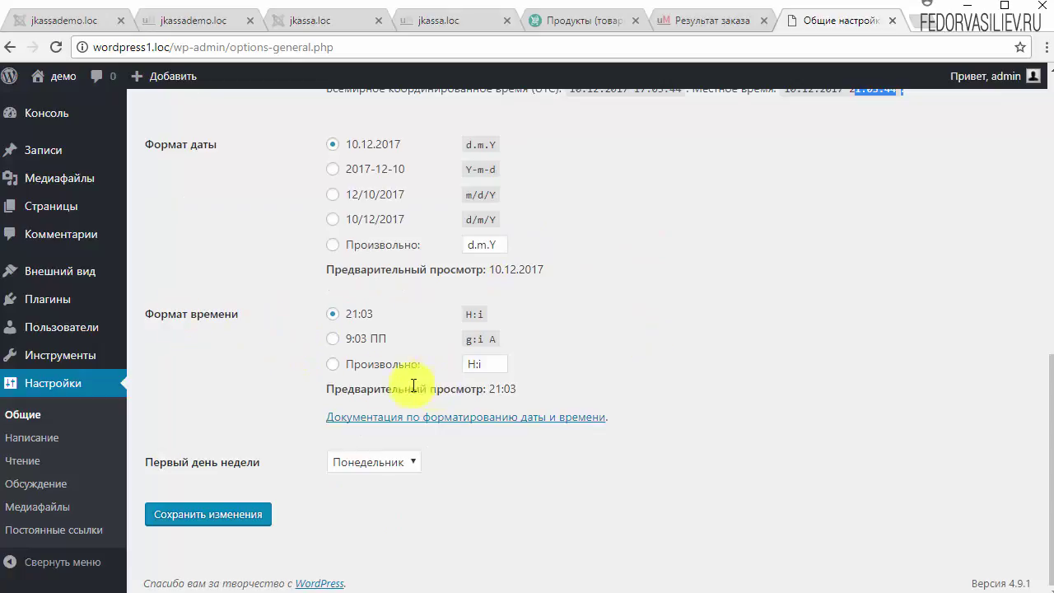
key("alt+Left")
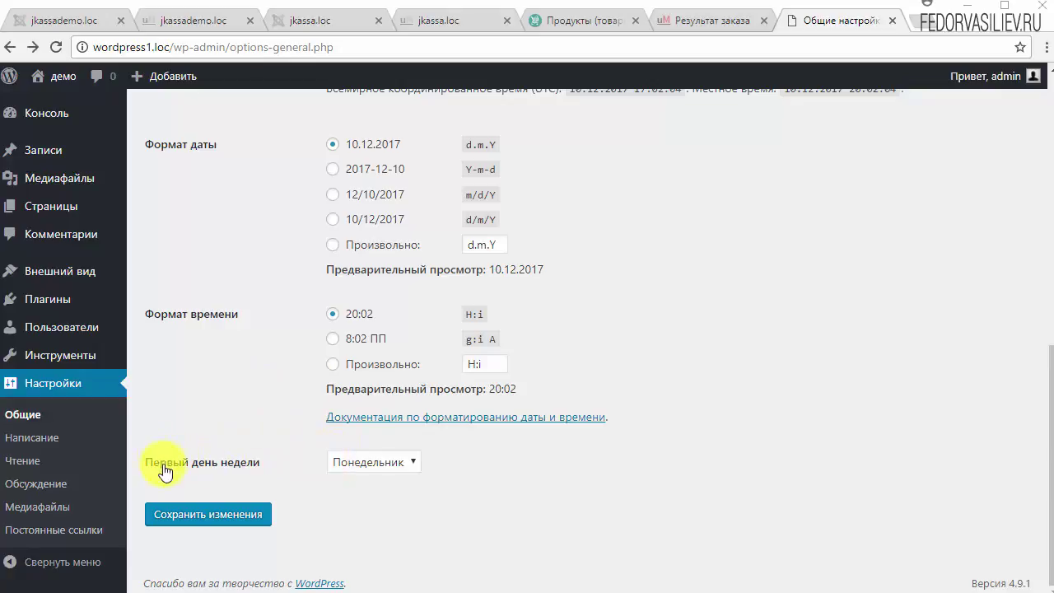
left_click(377, 463)
left_click(541, 465)
Step: Save the general settings and open Writing, keeping Без рубрики as default category
left_click(251, 517)
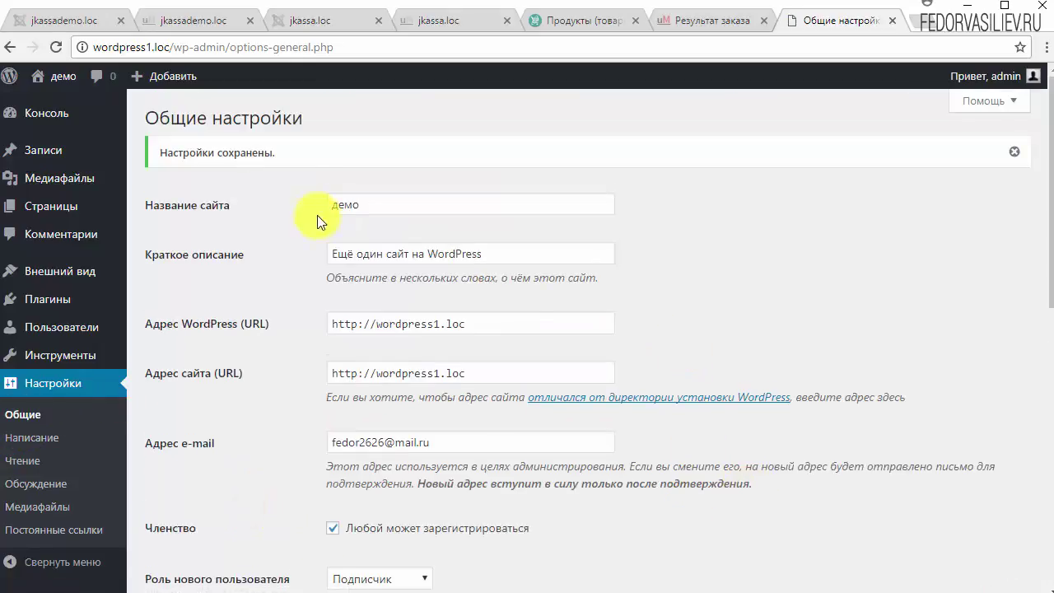
left_click_drag(303, 155, 189, 153)
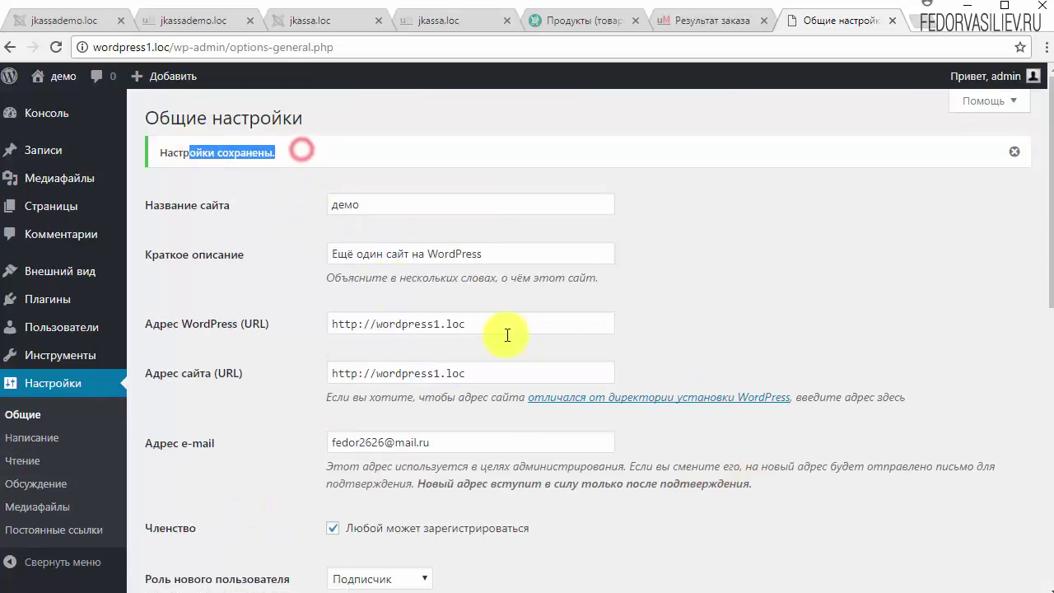
left_click(43, 445)
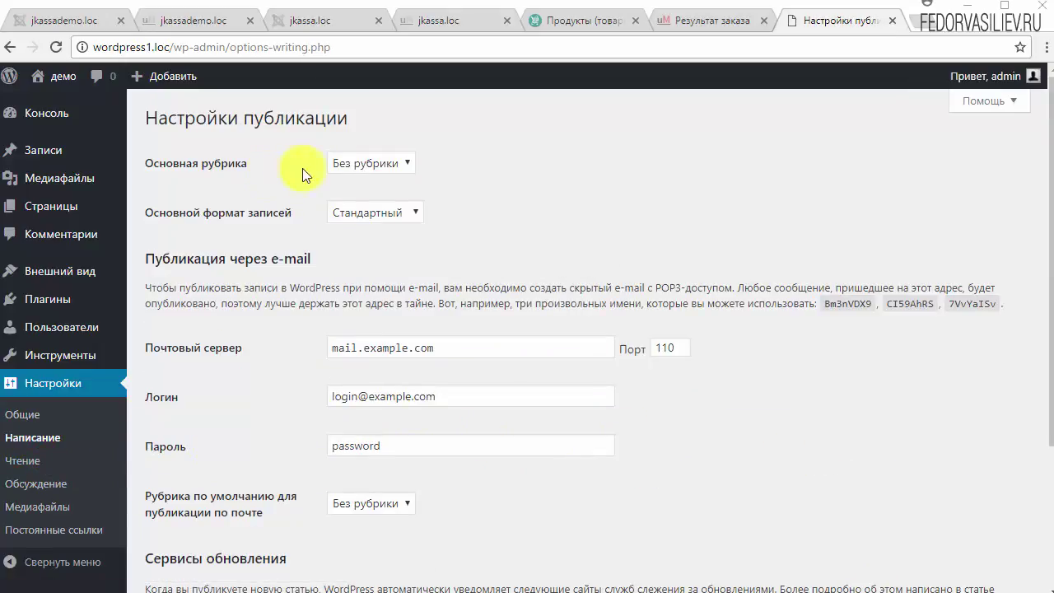
left_click(355, 164)
left_click(556, 173)
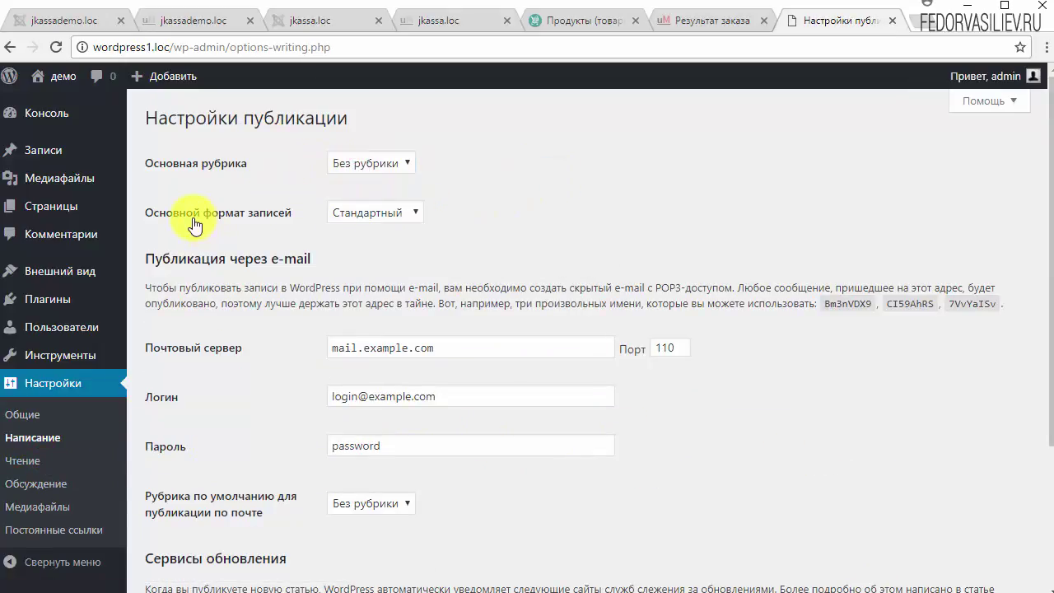
left_click(384, 158)
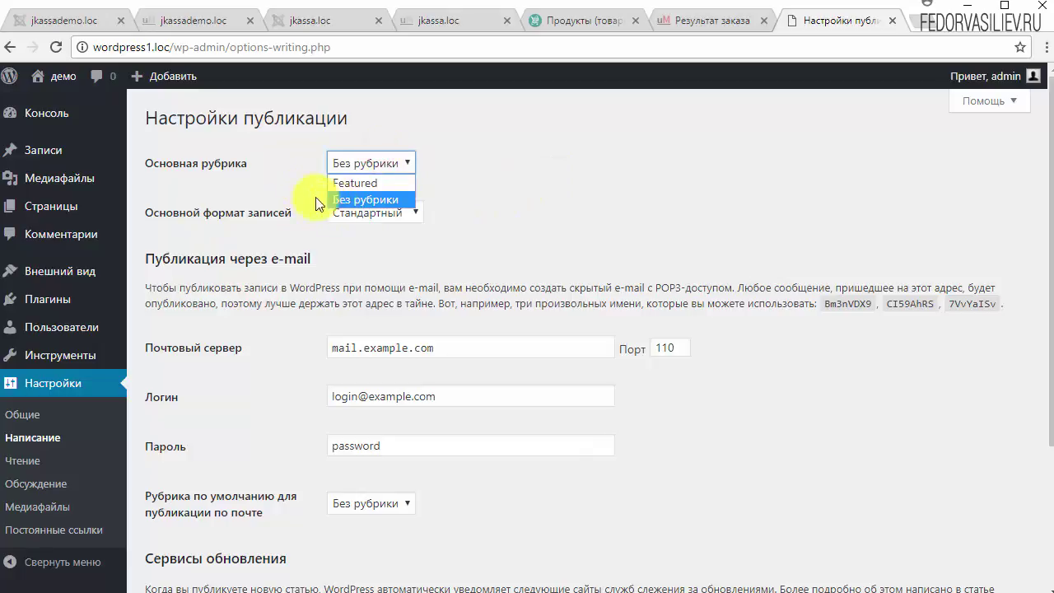
left_click(281, 176)
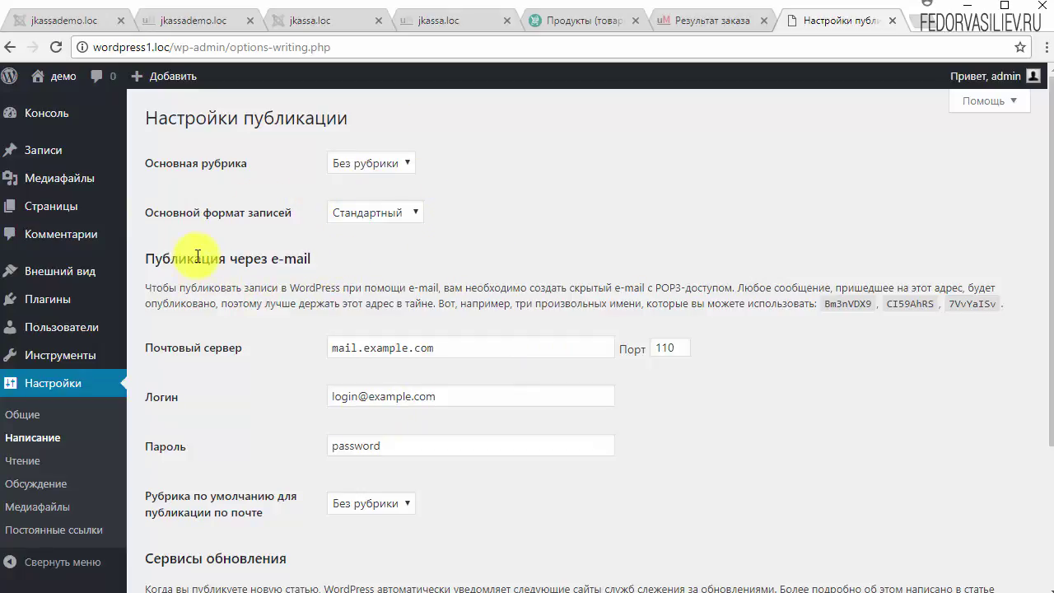
Step: Keep Стандартный as the default post format, review the ping service, then go to Reading settings
left_click(396, 215)
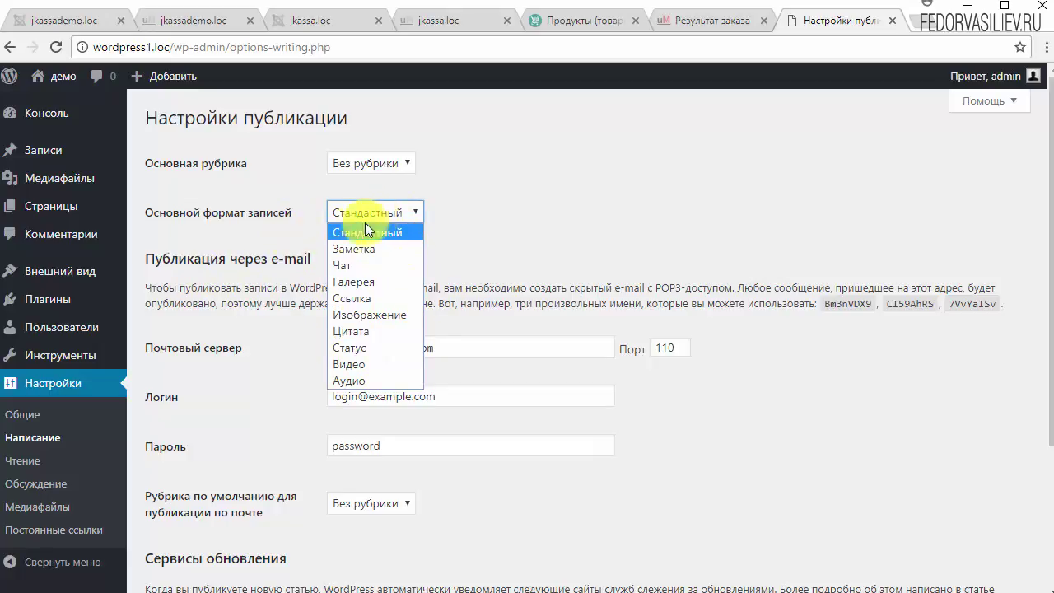
left_click(479, 228)
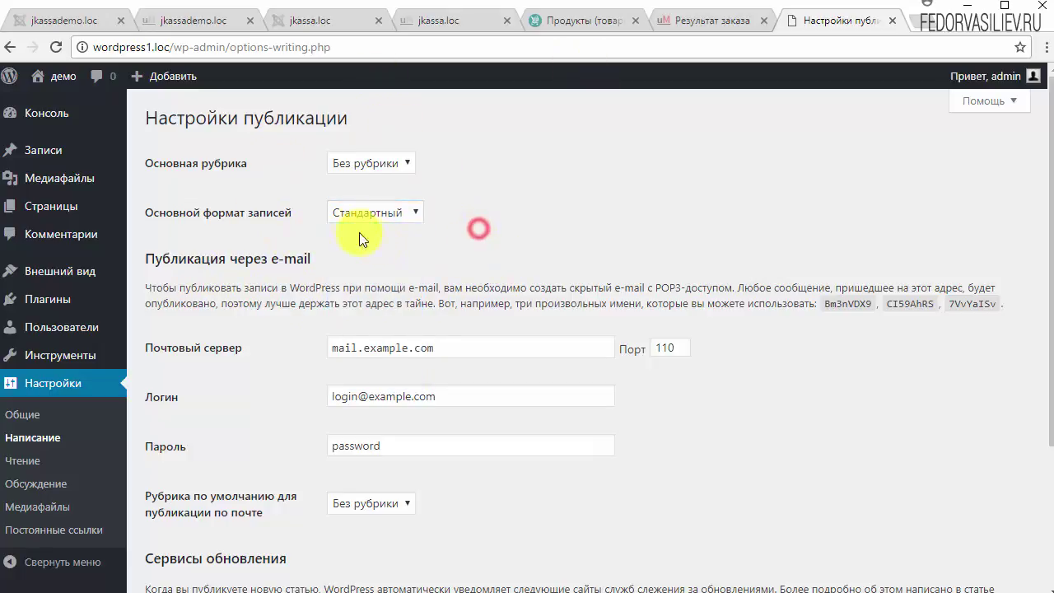
scroll(773, 205, "down", 1)
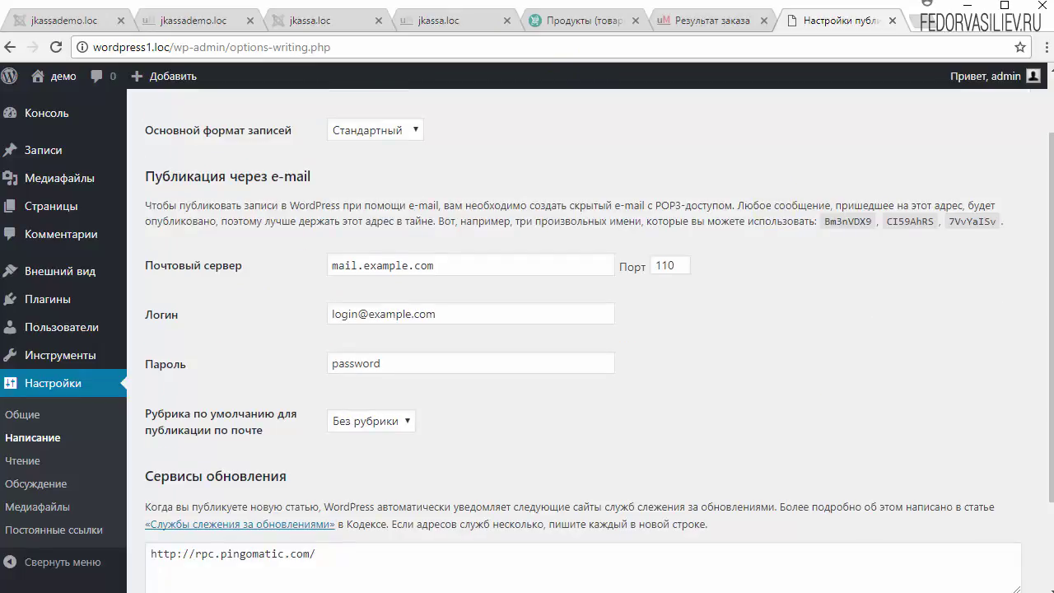
left_click_drag(180, 207, 455, 224)
scroll(659, 253, "down", 1)
scroll(657, 252, "down", 1)
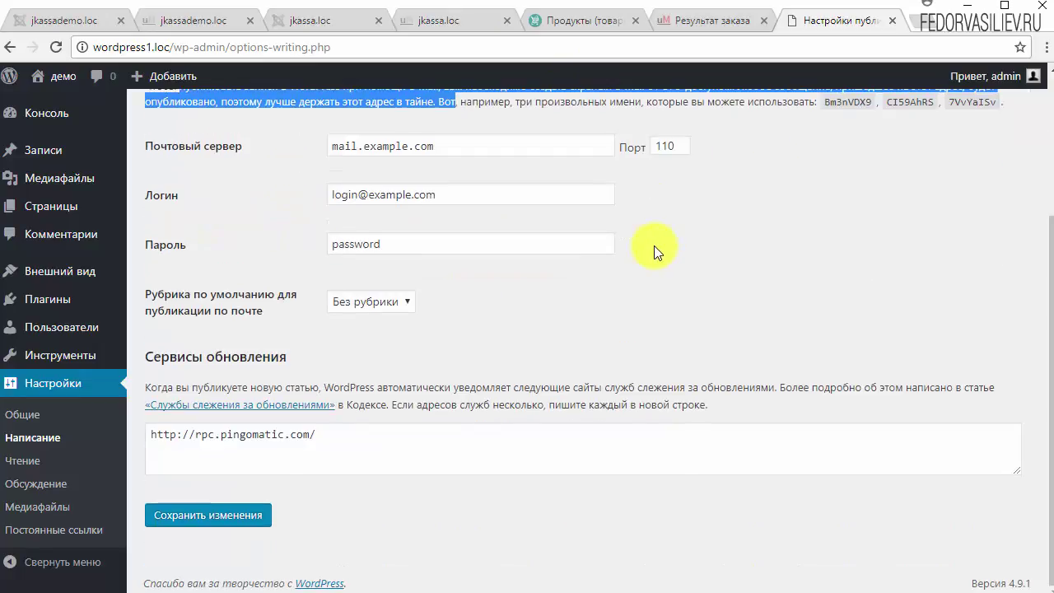
left_click_drag(326, 434, 161, 432)
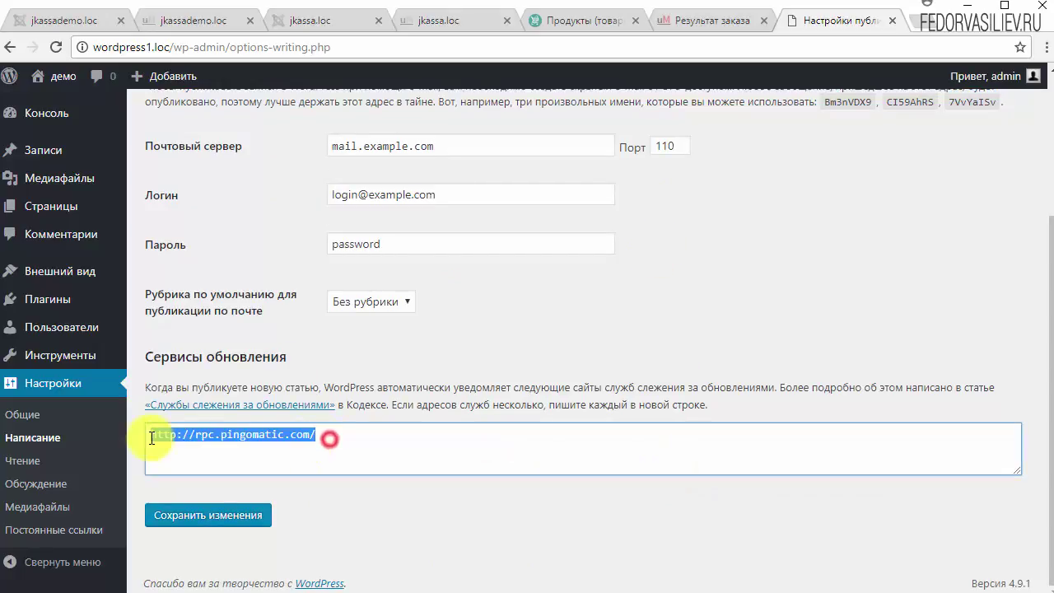
left_click(456, 443)
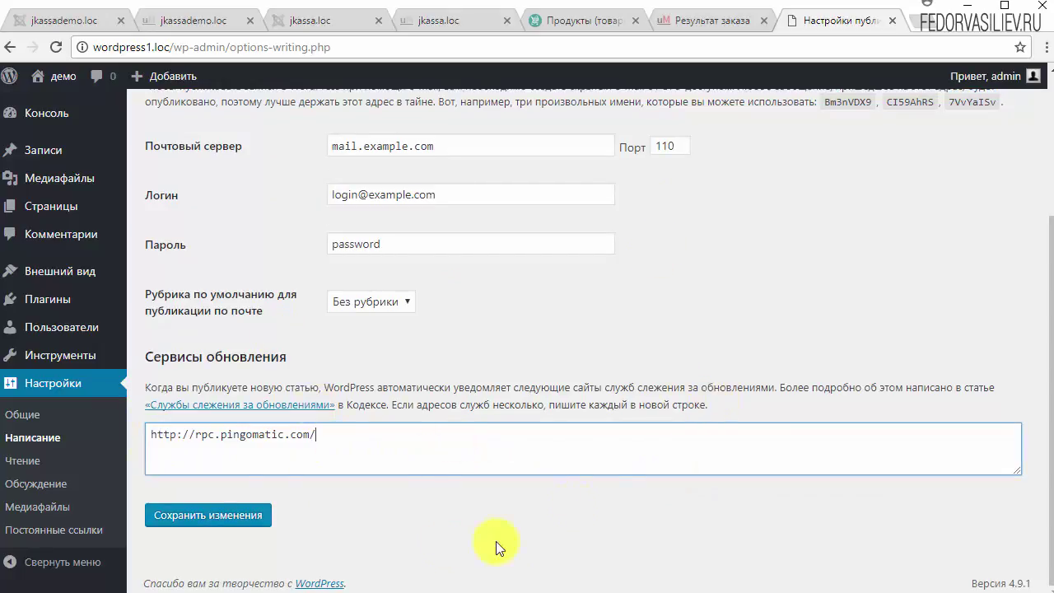
left_click(26, 464)
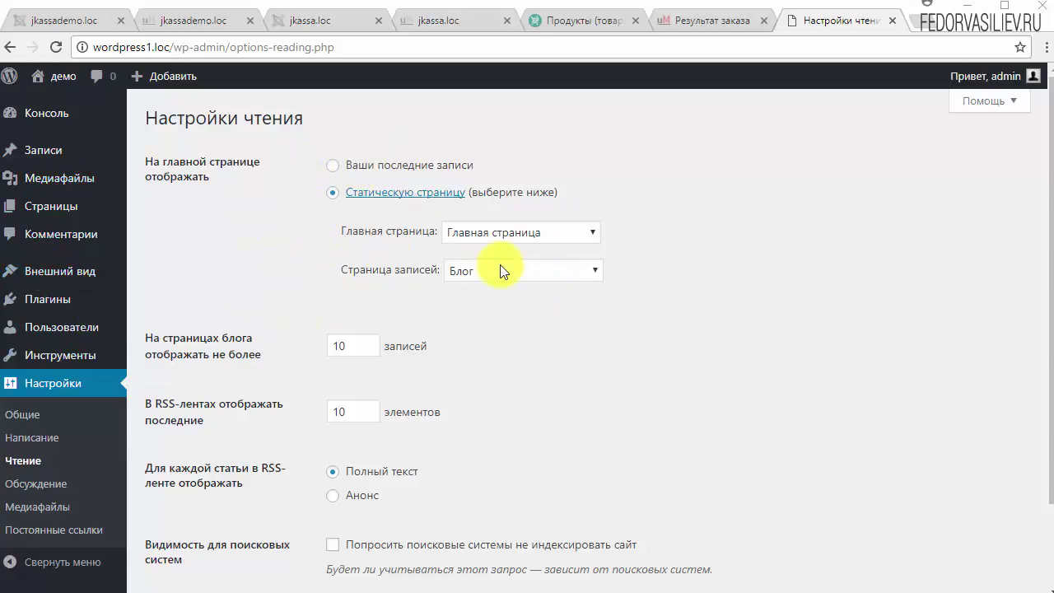
Step: Set feed items to Анонс, keeping 10 posts per page, and save the reading settings
scroll(750, 252, "down", 1)
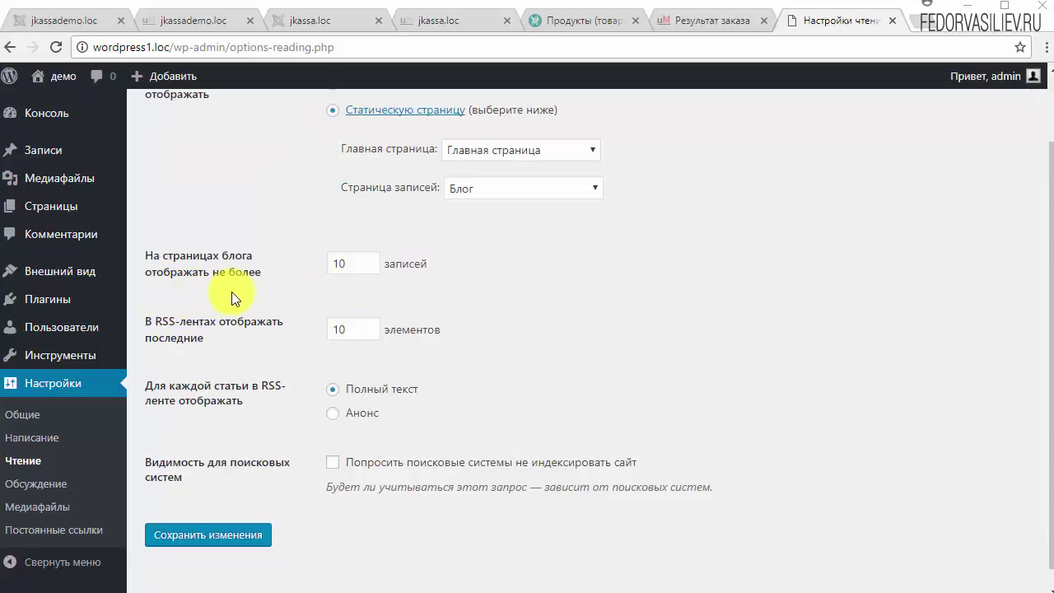
left_click(348, 262)
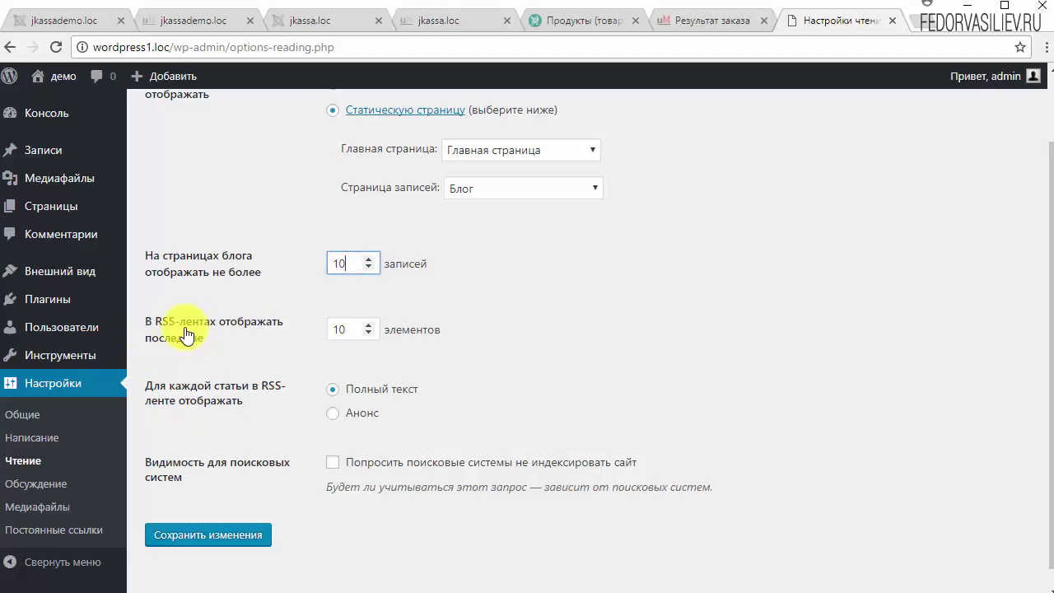
scroll(574, 359, "down", 1)
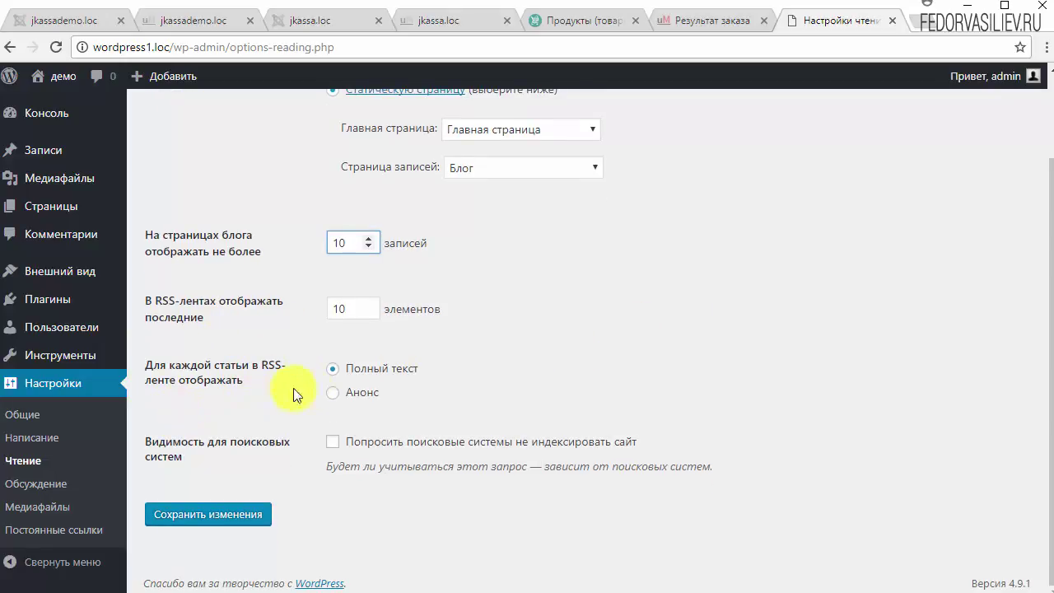
left_click(332, 397)
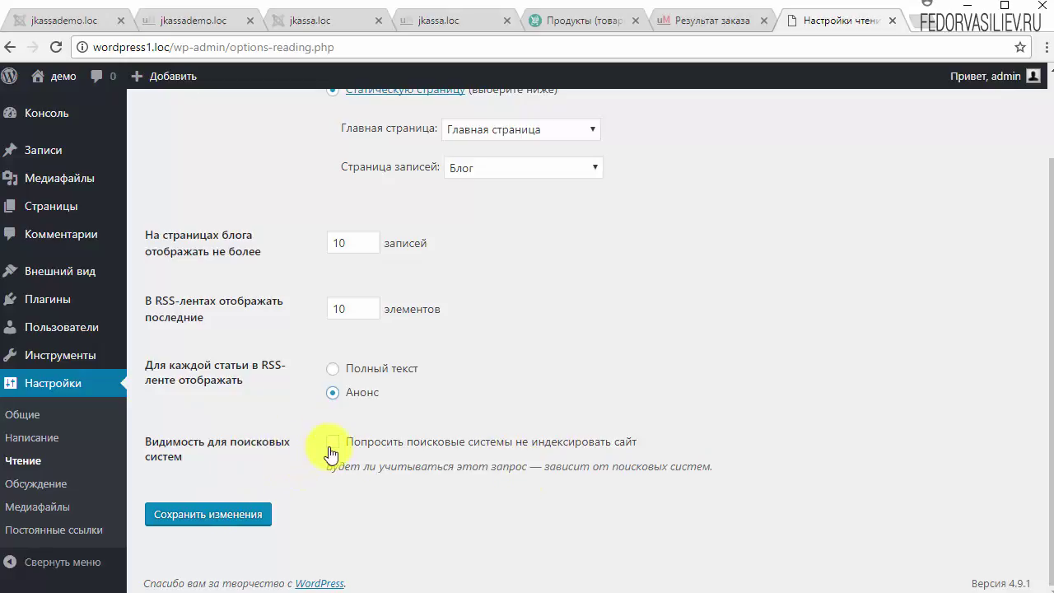
left_click(239, 517)
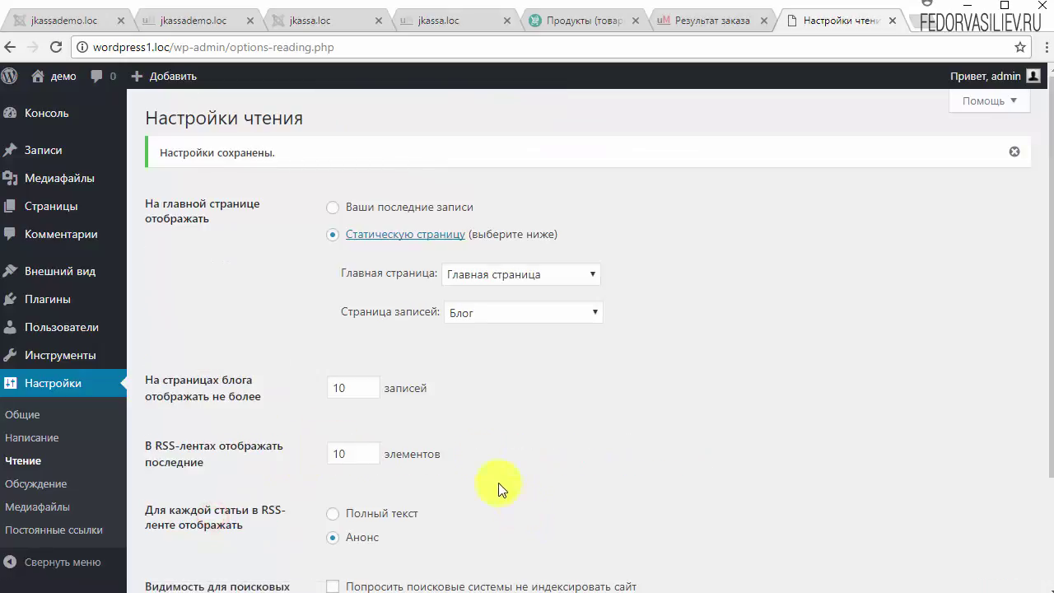
Step: Go to Настройки > Обсуждение in the admin sidebar
left_click(25, 482)
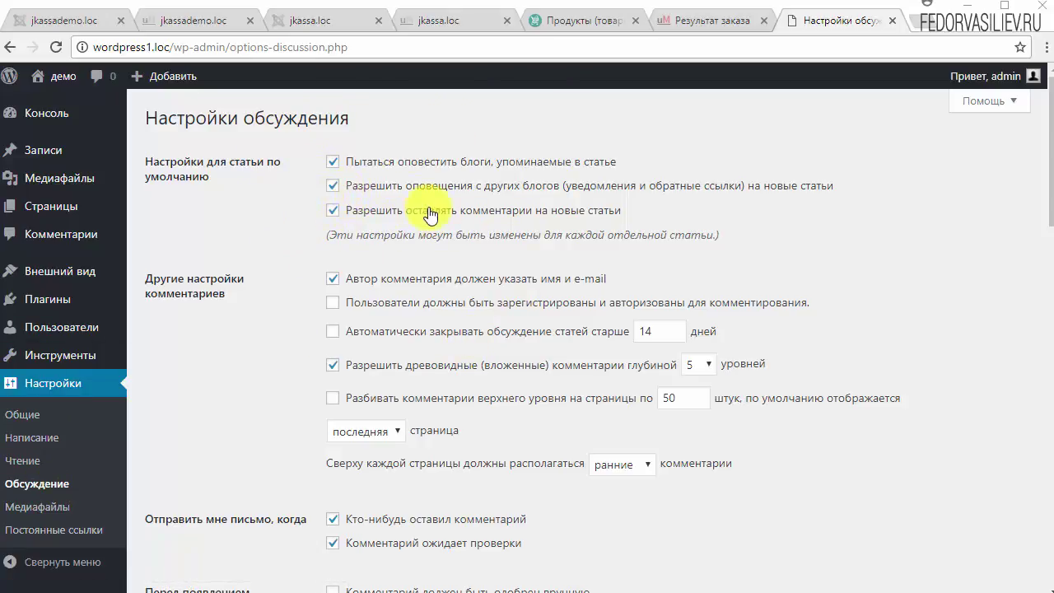
Step: Keep the последняя comment page as default, with ранние comments at the top
scroll(300, 275, "down", 1)
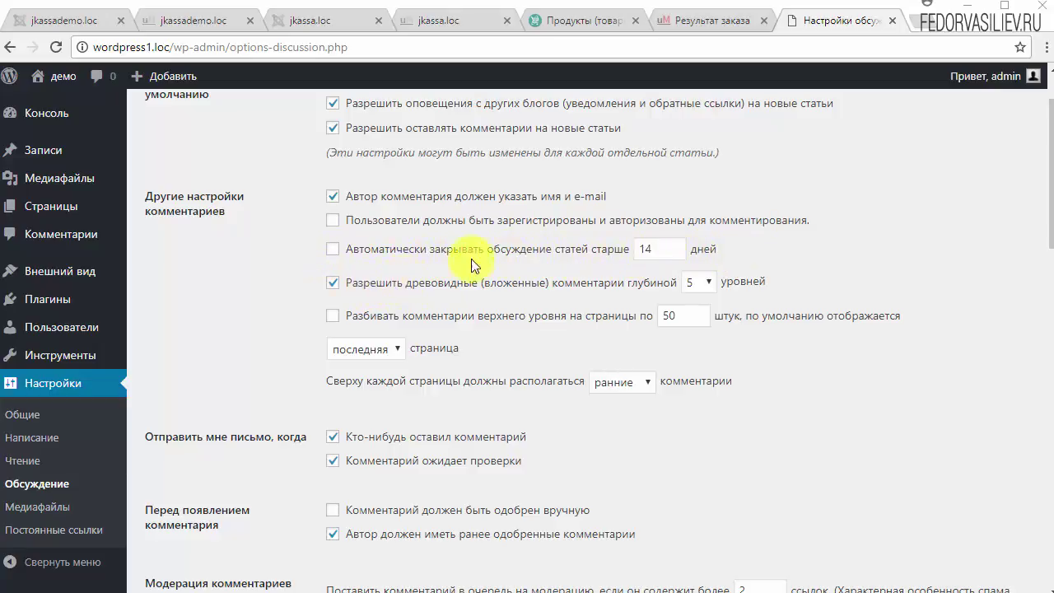
scroll(675, 320, "down", 1)
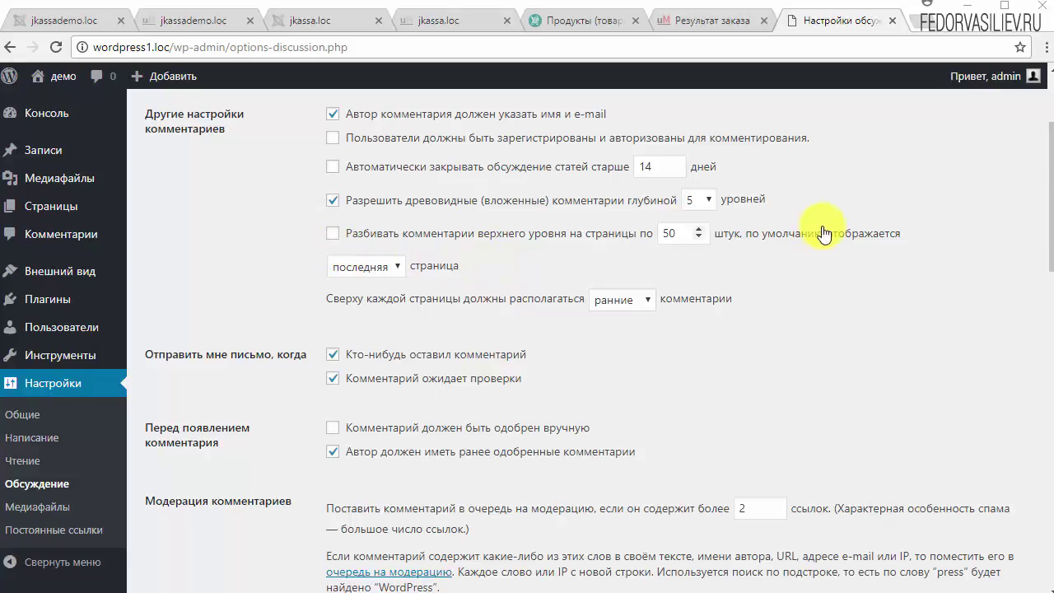
left_click(383, 271)
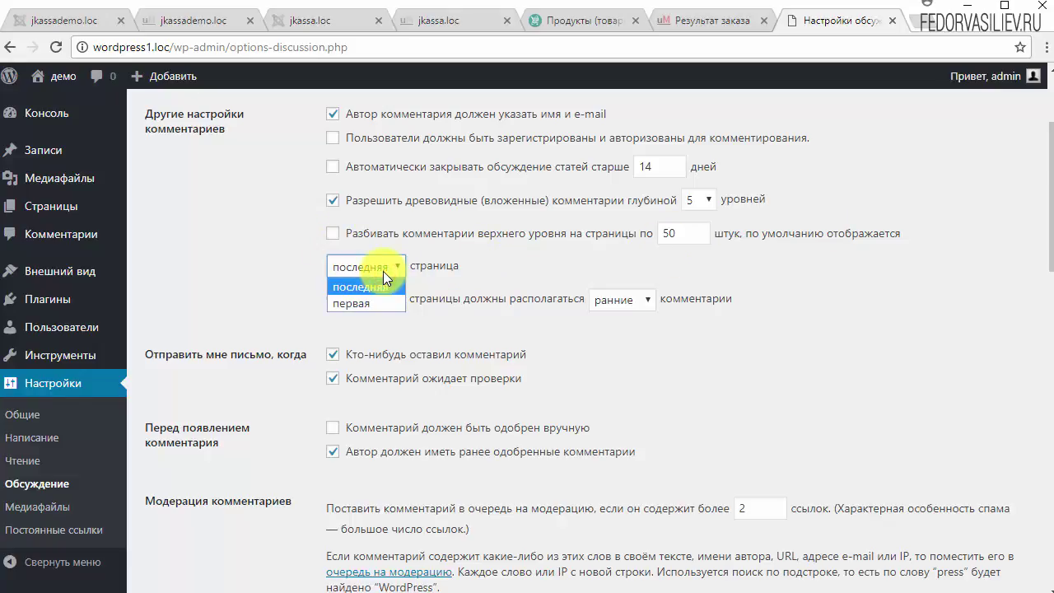
left_click(529, 264)
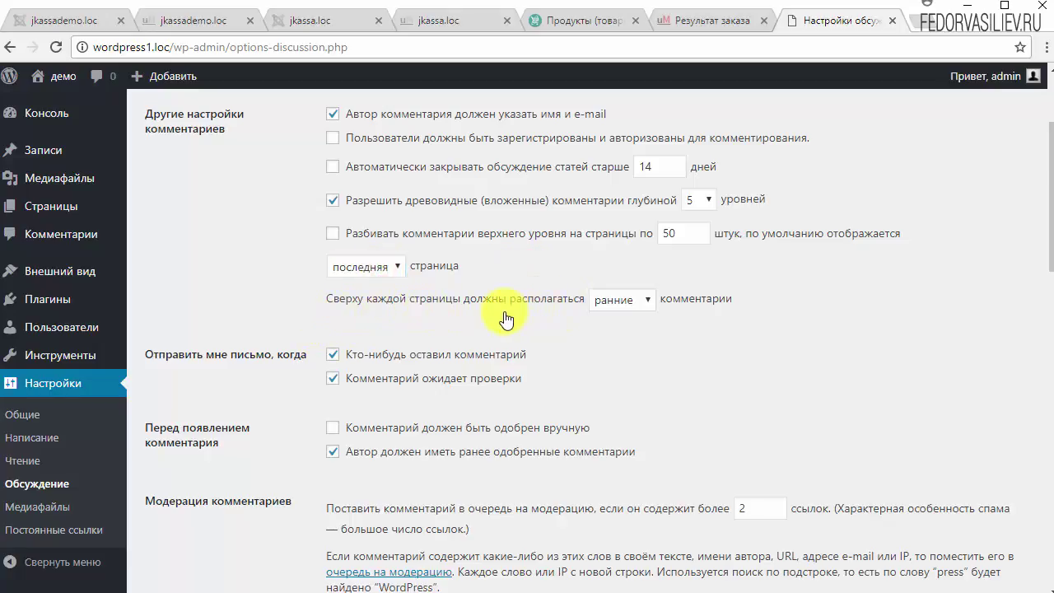
left_click(623, 309)
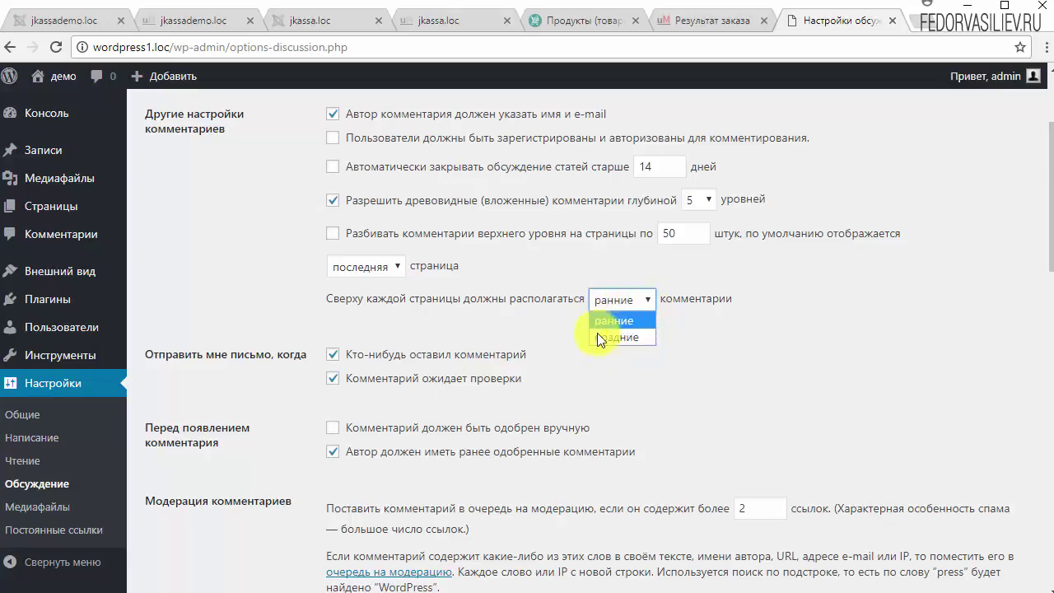
left_click(532, 324)
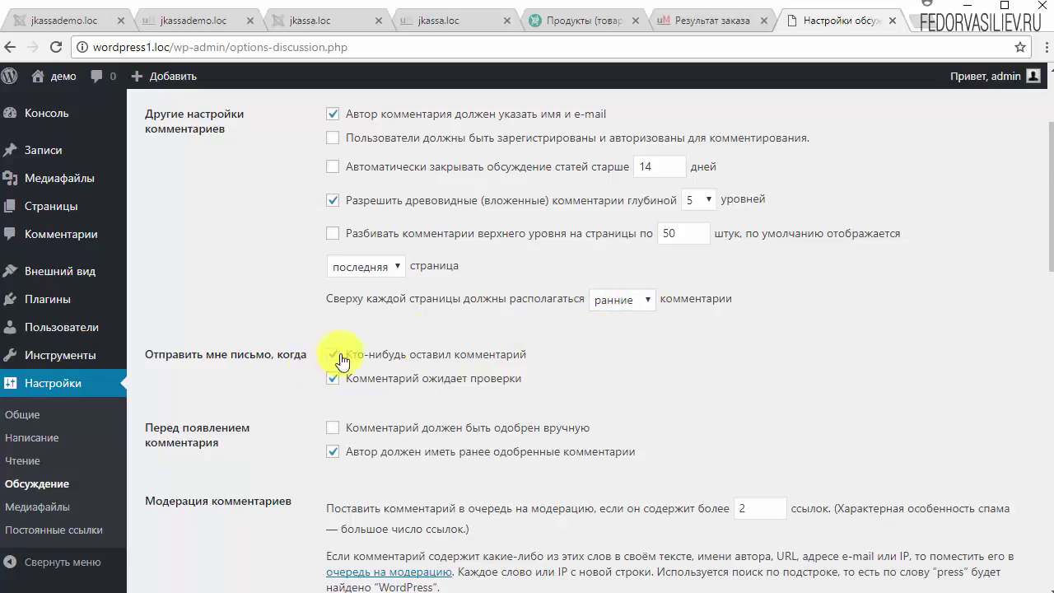
scroll(750, 294, "up", 2)
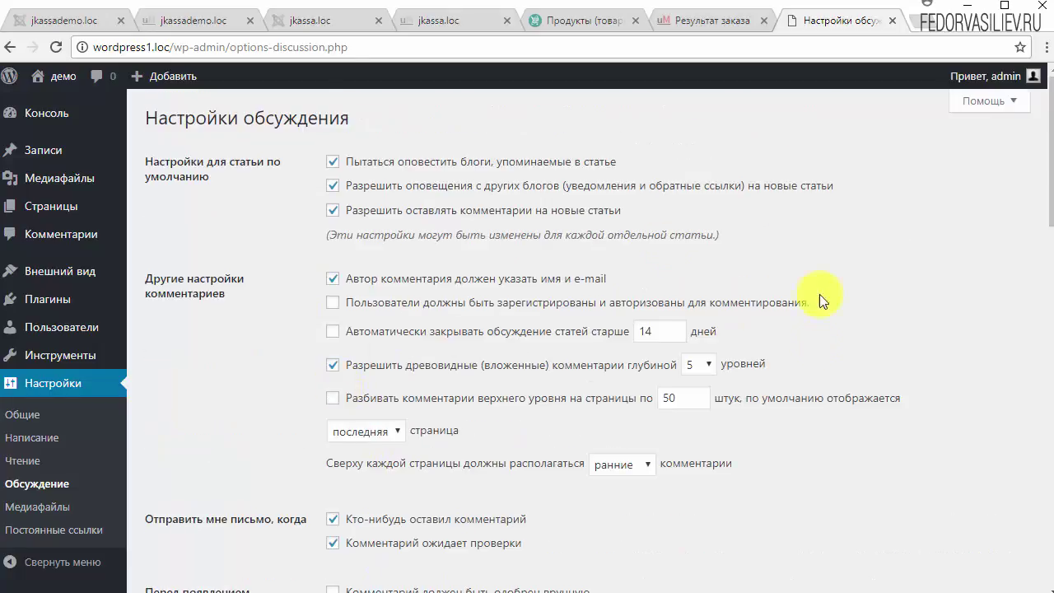
Step: Tick 'Комментарий должен быть одобрен вручную' in the discussion settings
scroll(795, 333, "down", 4)
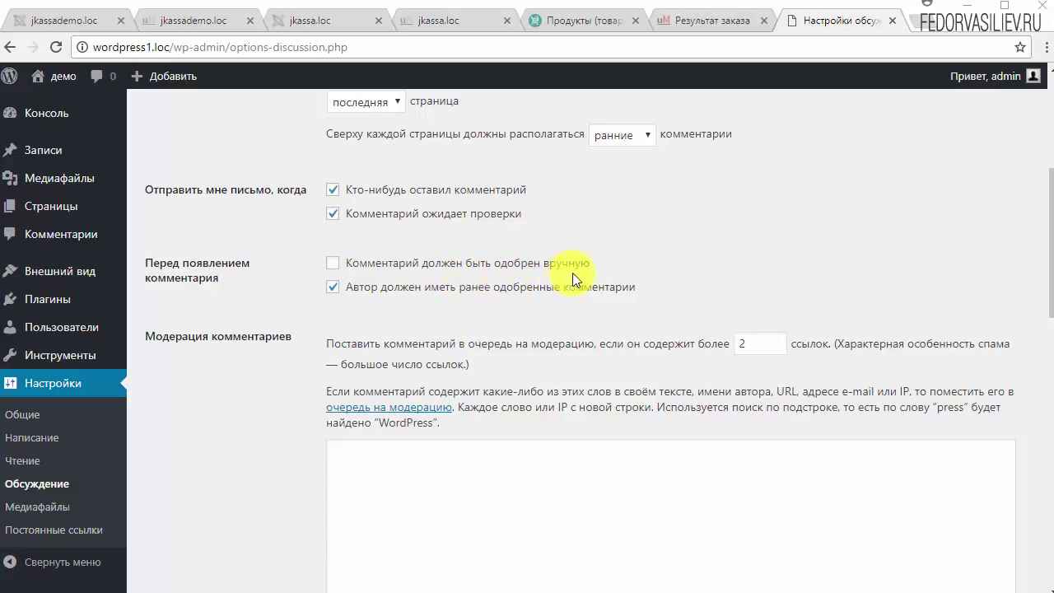
left_click(332, 263)
scroll(630, 291, "down", 1)
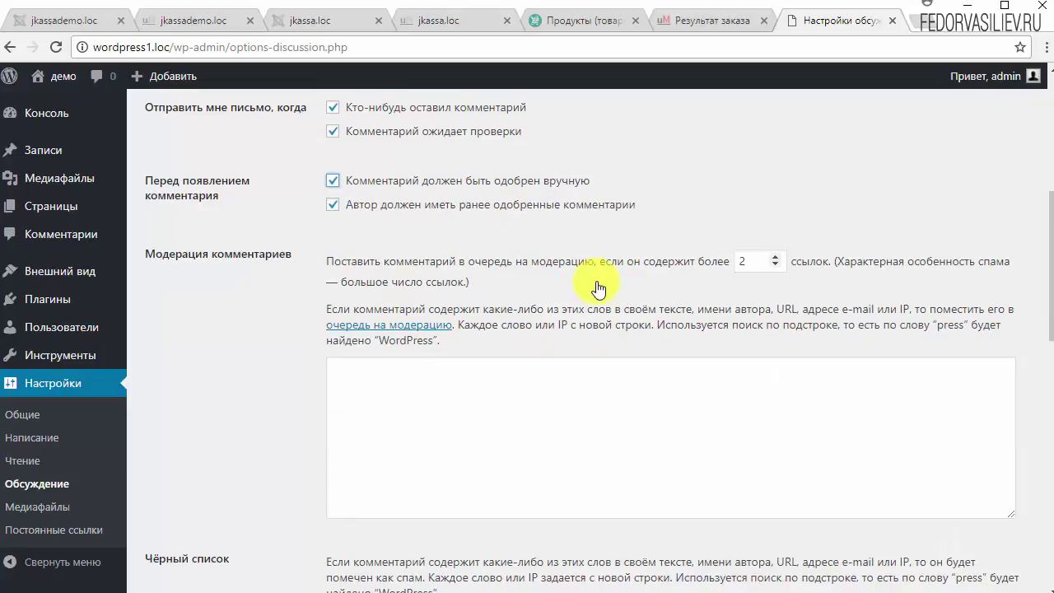
left_click(291, 258)
double_click(292, 260)
left_click(551, 293)
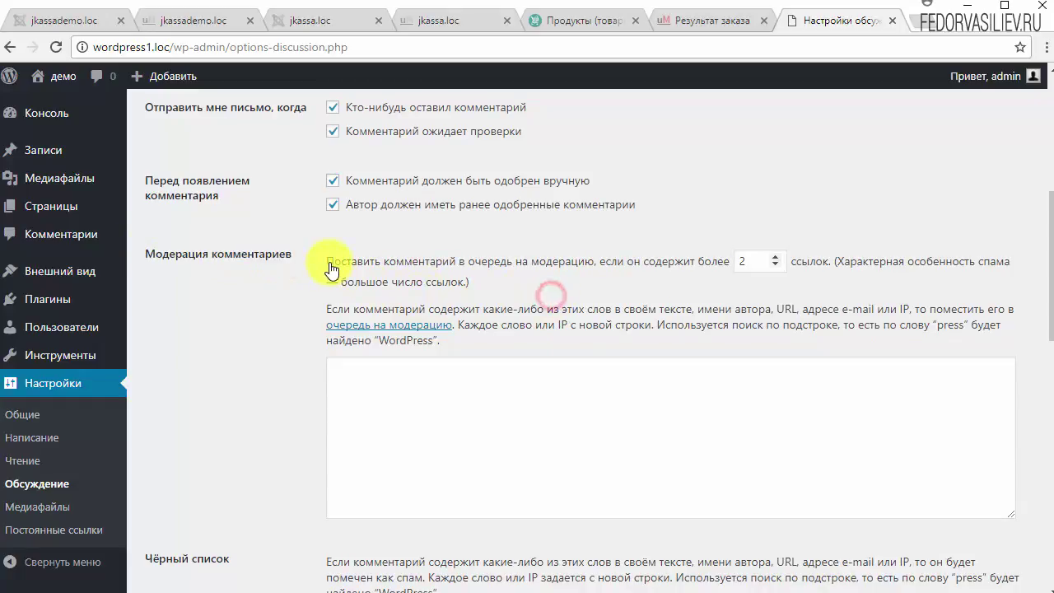
Step: Keep the moderation link threshold at 2 and review the moderation keywords list
left_click_drag(332, 270, 643, 264)
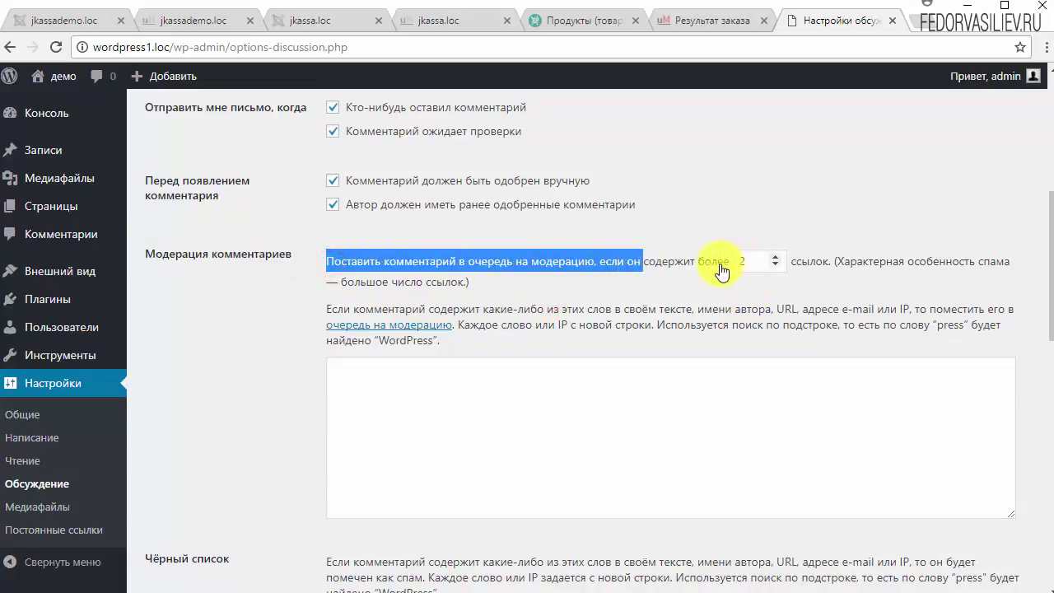
left_click(721, 271)
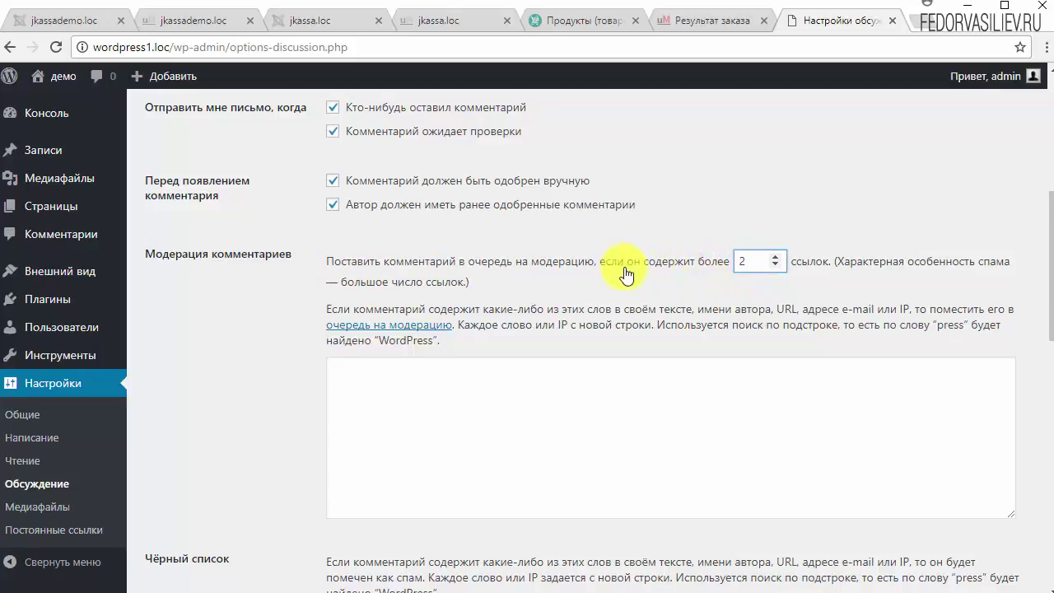
left_click(775, 265)
left_click(774, 257)
scroll(641, 298, "down", 1)
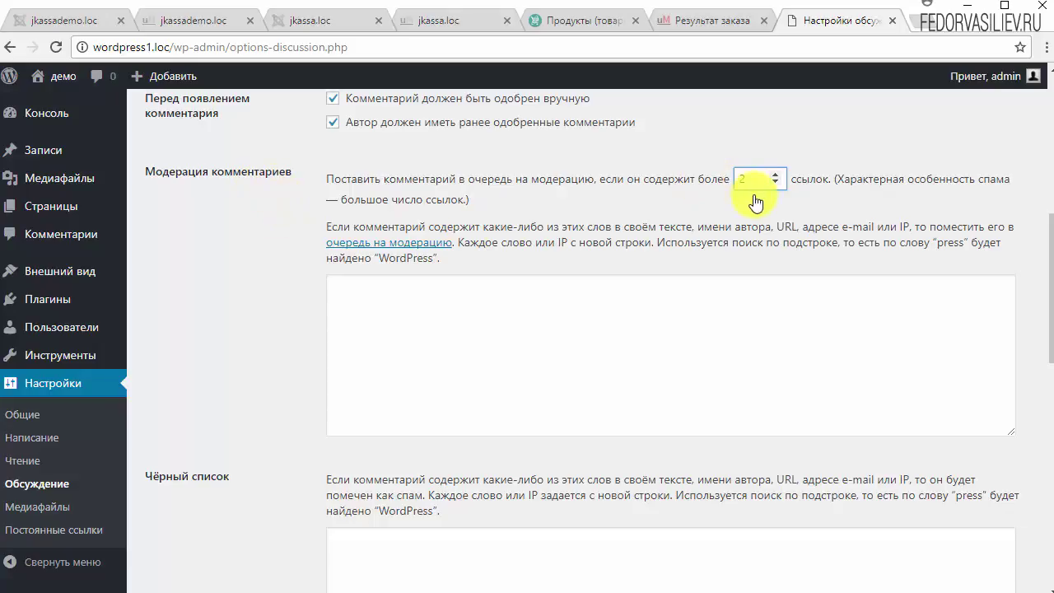
left_click(453, 336)
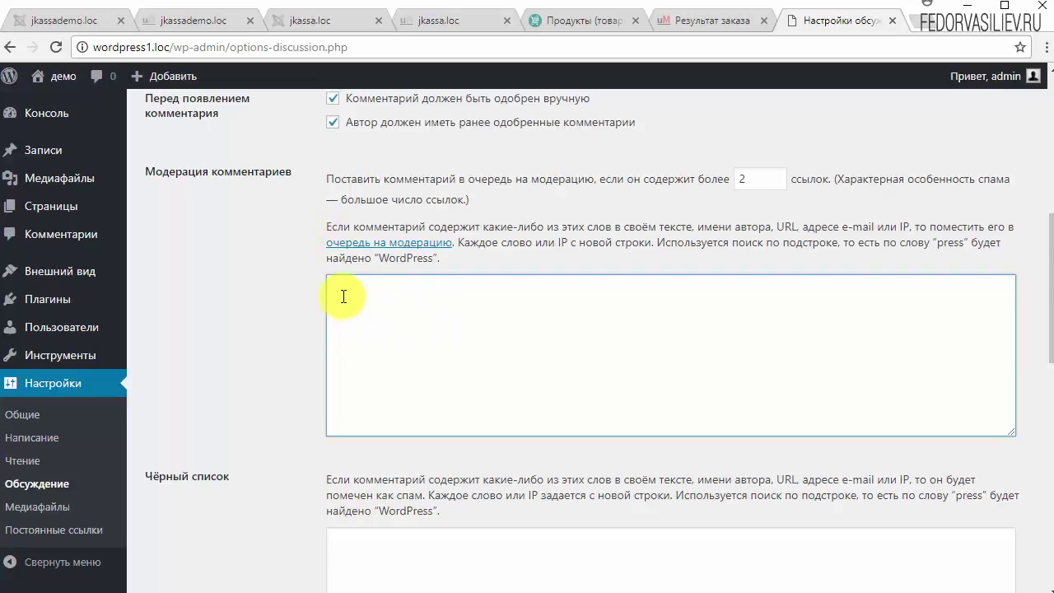
left_click_drag(326, 229, 869, 232)
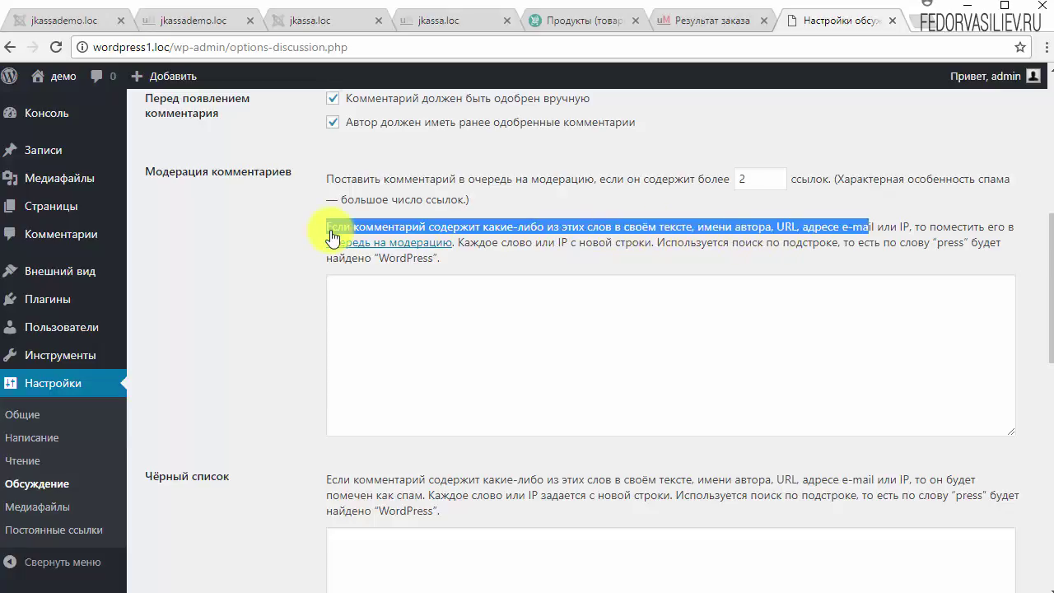
scroll(383, 370, "down", 2)
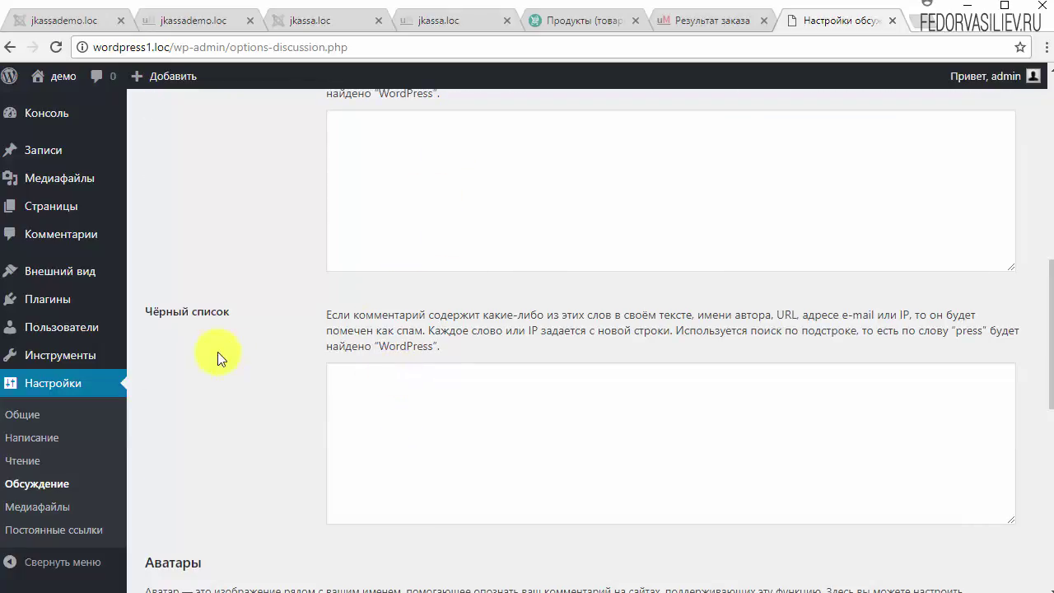
Step: Review the comment blacklist box and the maximum rating options
left_click(400, 404)
scroll(216, 304, "down", 5)
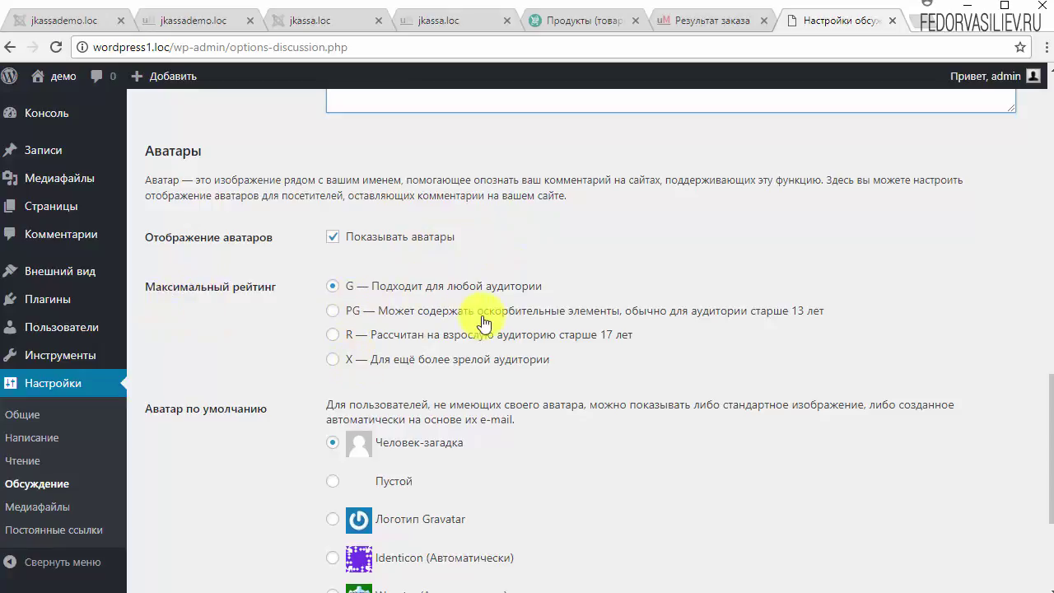
left_click_drag(403, 281, 446, 348)
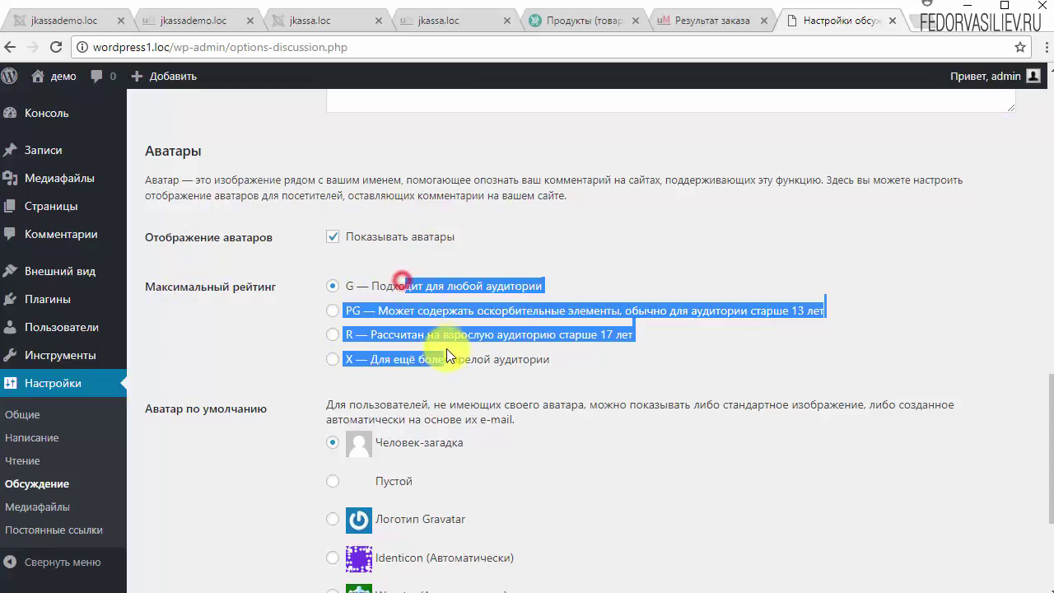
left_click(678, 347)
scroll(603, 325, "down", 2)
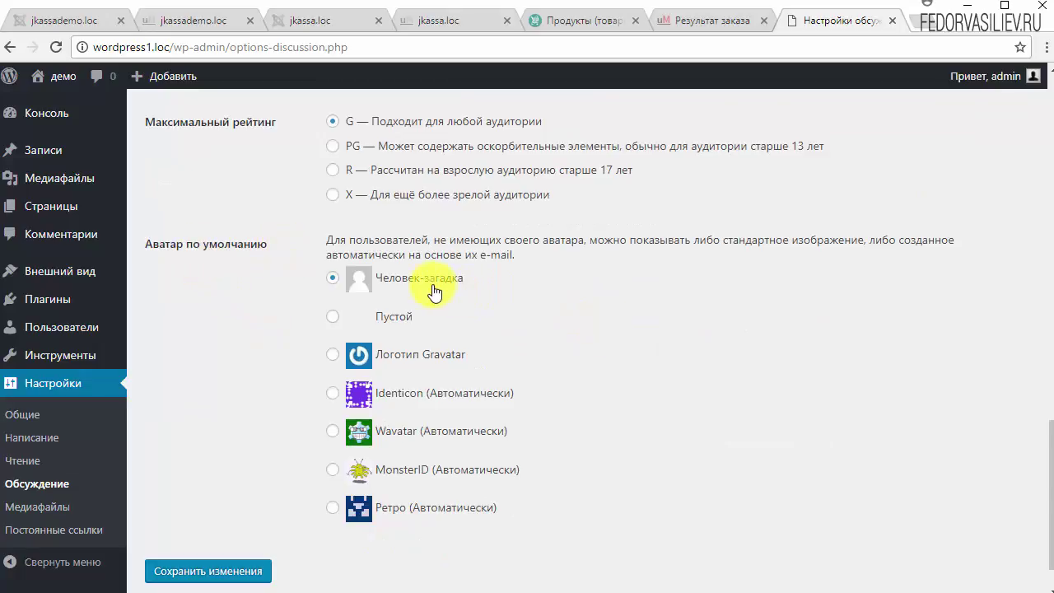
Step: Choose Логотип Gravatar as default avatar after trying the others, and save
left_click(332, 354)
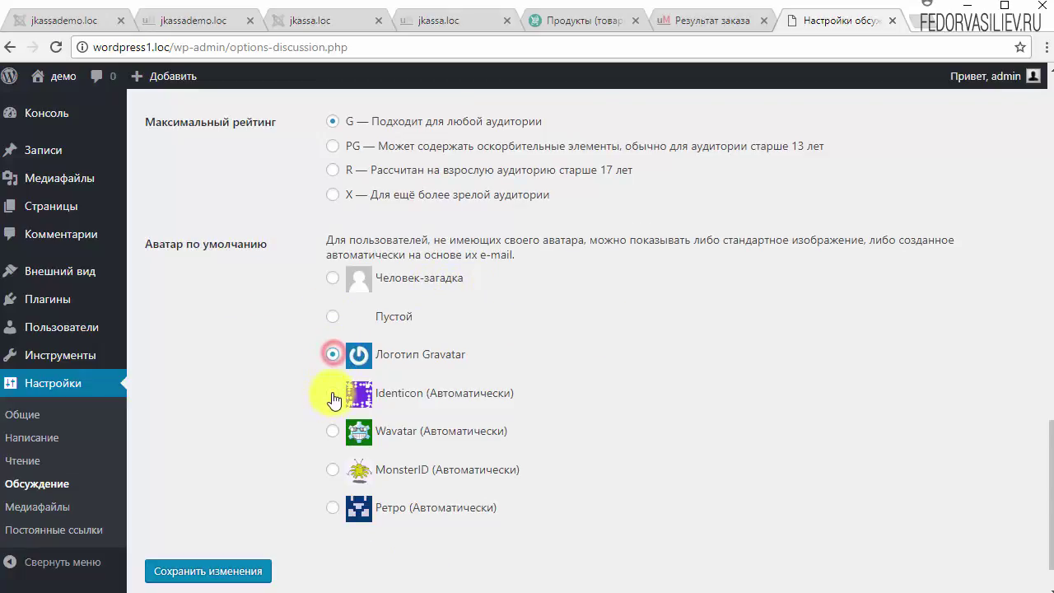
left_click(332, 393)
left_click(333, 430)
left_click(333, 469)
left_click(333, 508)
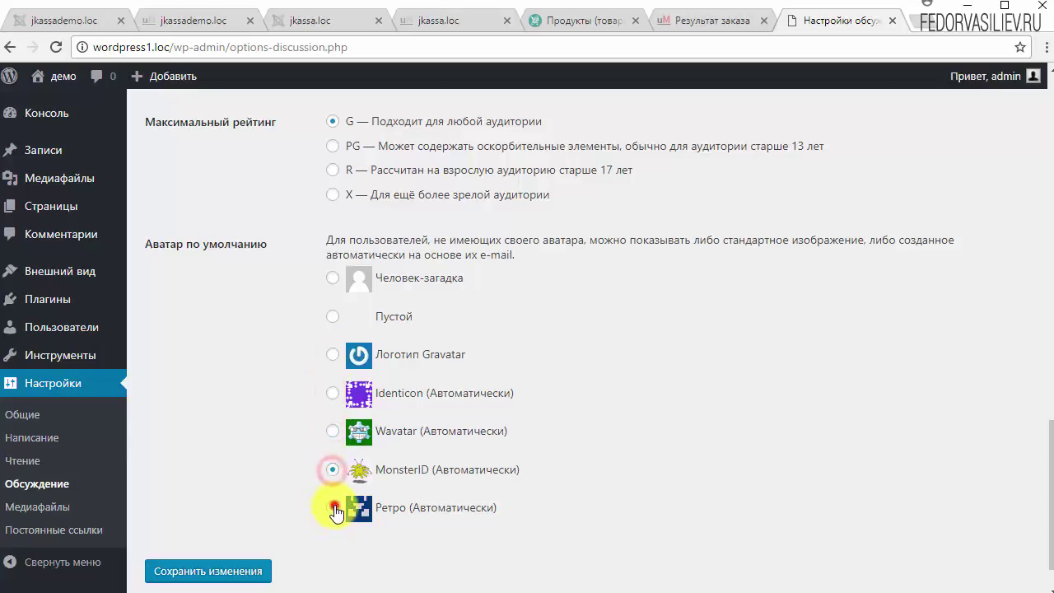
left_click(333, 354)
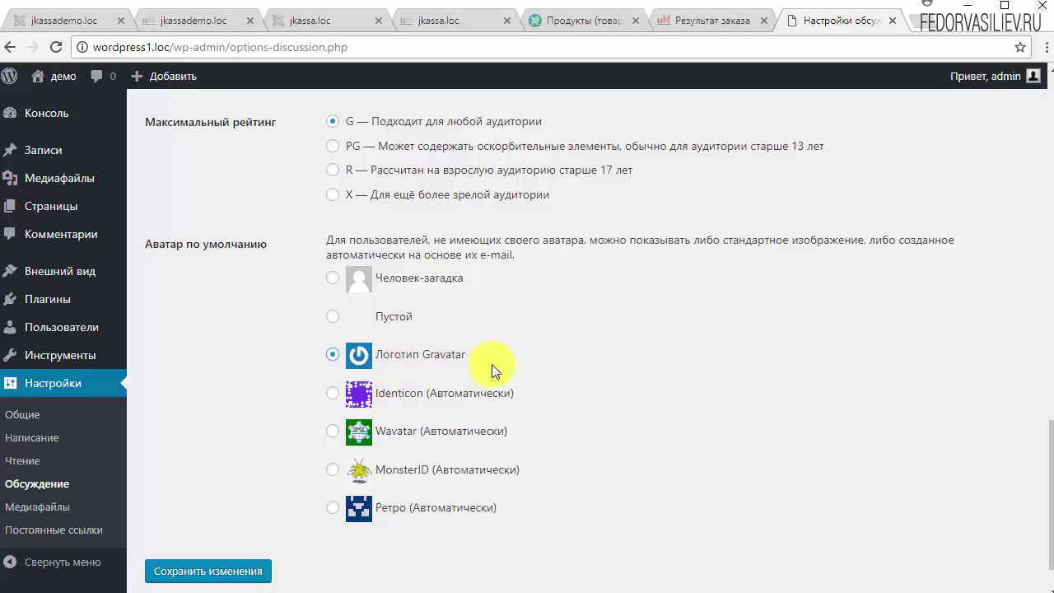
scroll(608, 335, "down", 1)
left_click(202, 516)
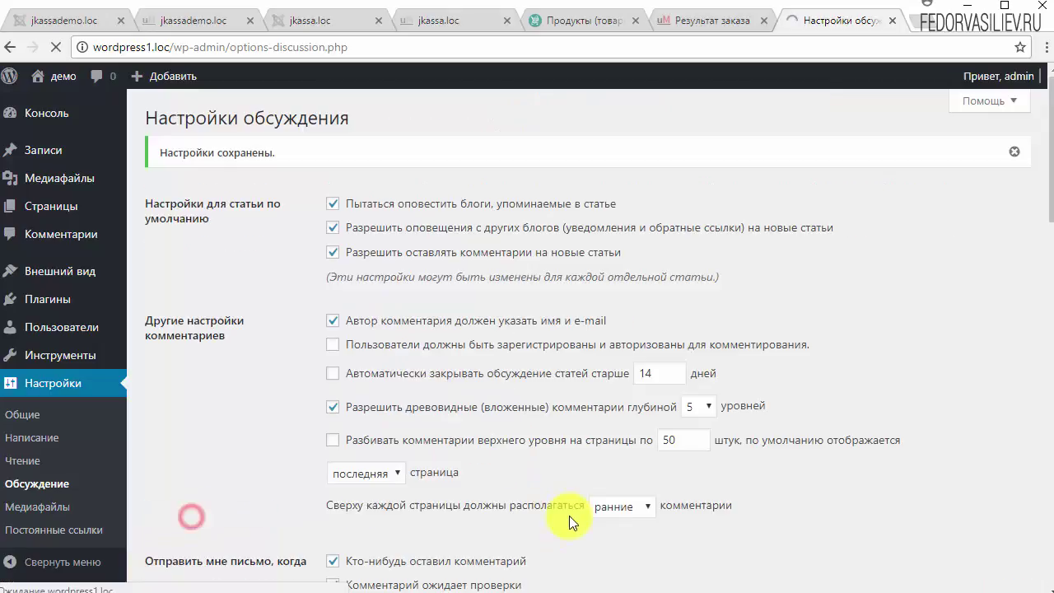
Step: Go to Настройки > Медиафайлы to view the image size settings
left_click(38, 506)
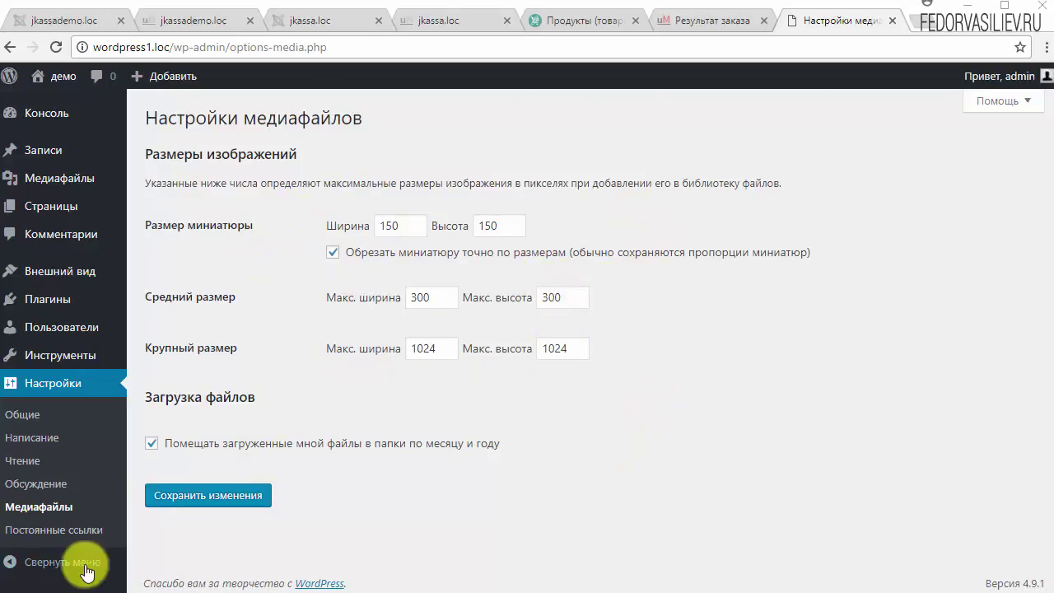
Step: Open Постоянные ссылки and choose Произвольно with /%year%/%monthnum%/%day%/%postname%/
left_click(55, 529)
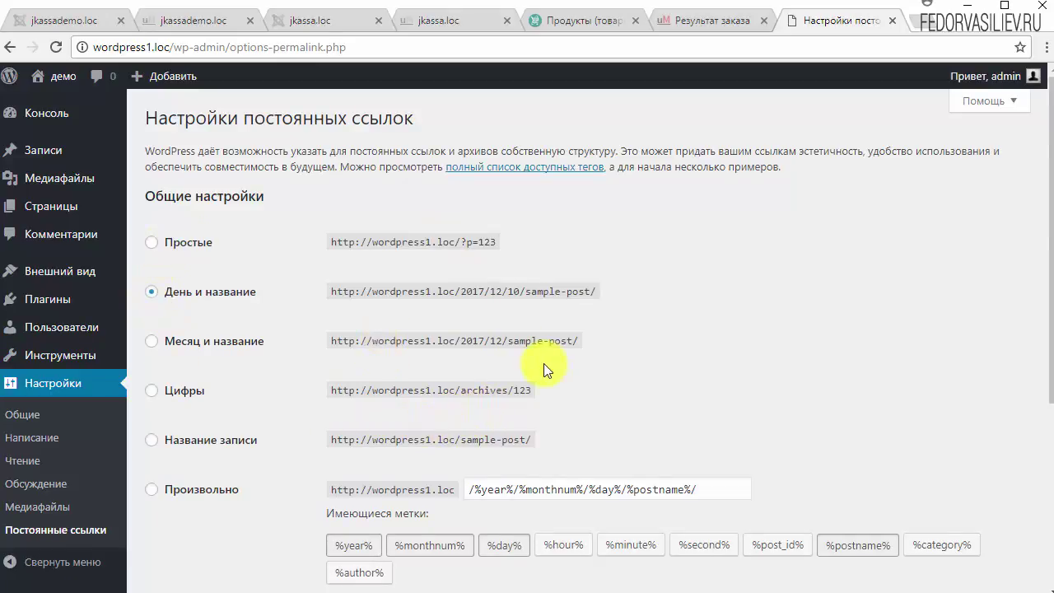
scroll(558, 322, "down", 1)
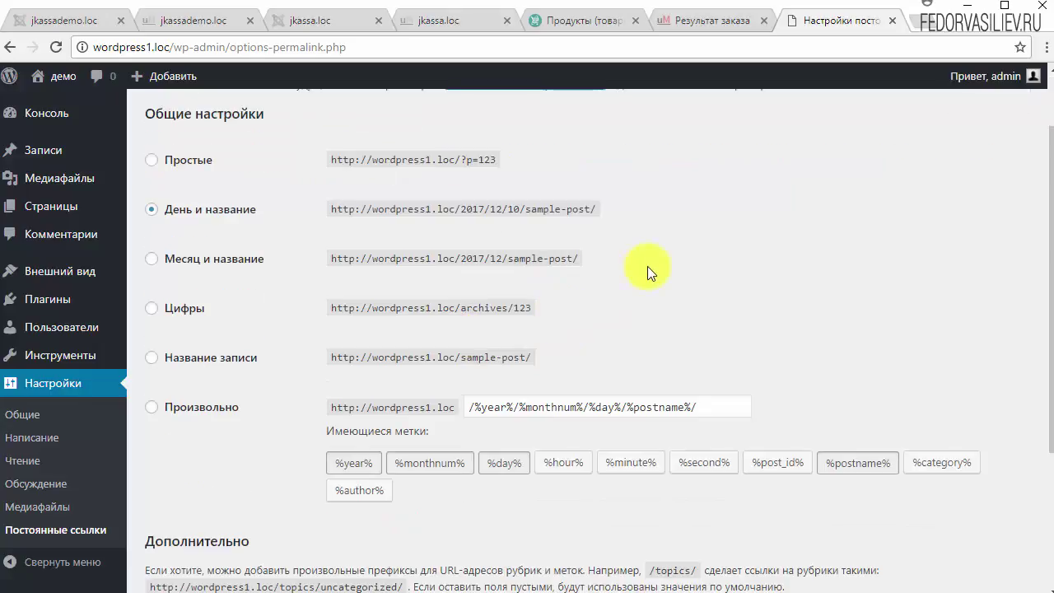
scroll(648, 264, "down", 1)
scroll(275, 349, "up", 1)
left_click(152, 406)
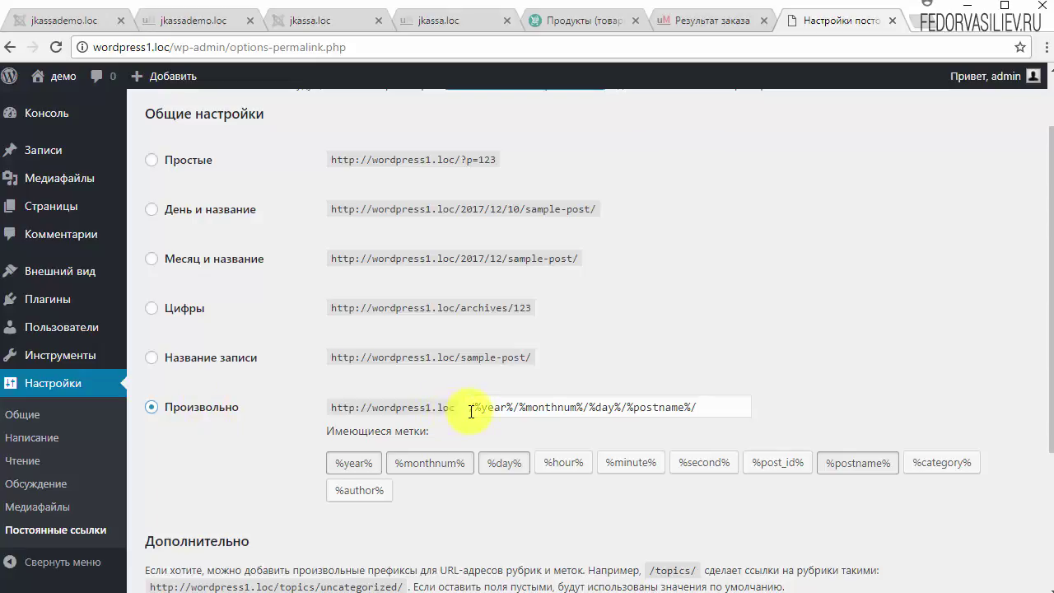
left_click_drag(470, 411, 656, 426)
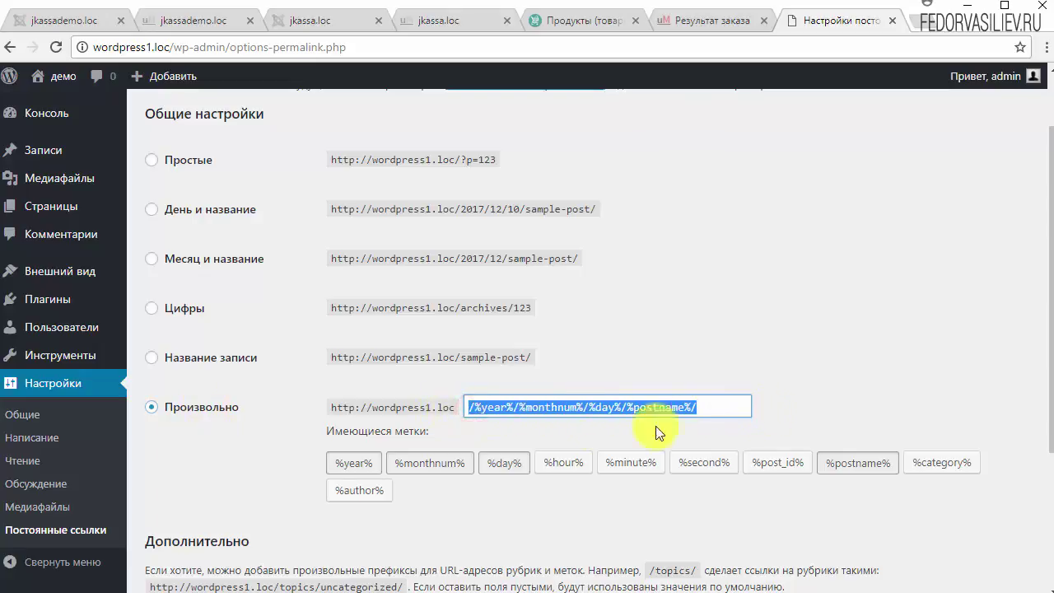
left_click(476, 434)
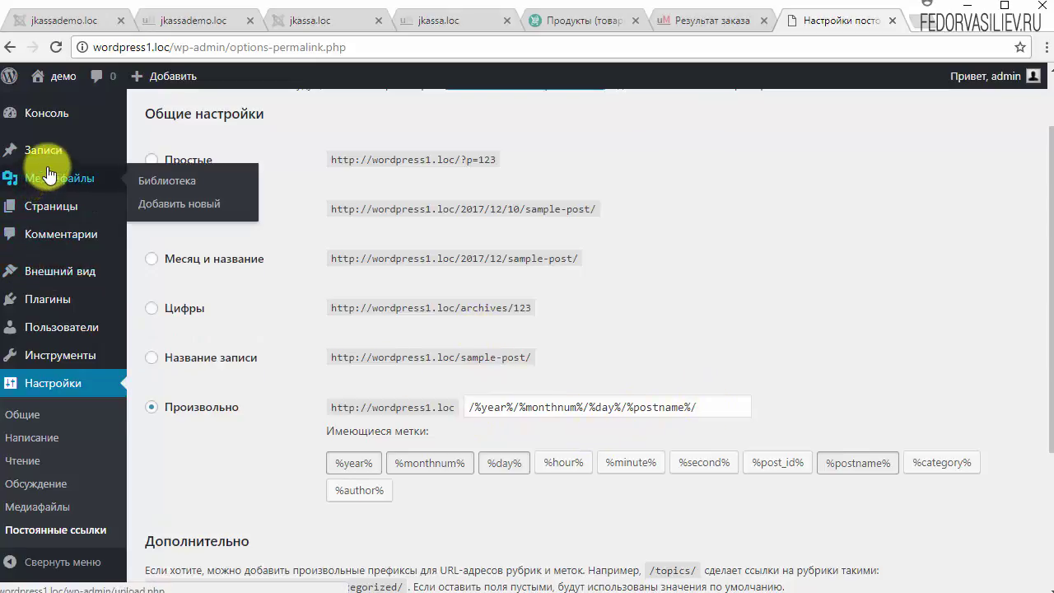
Step: Inspect the custom structure text, leaving the caret after %year%
mouse_move(54, 163)
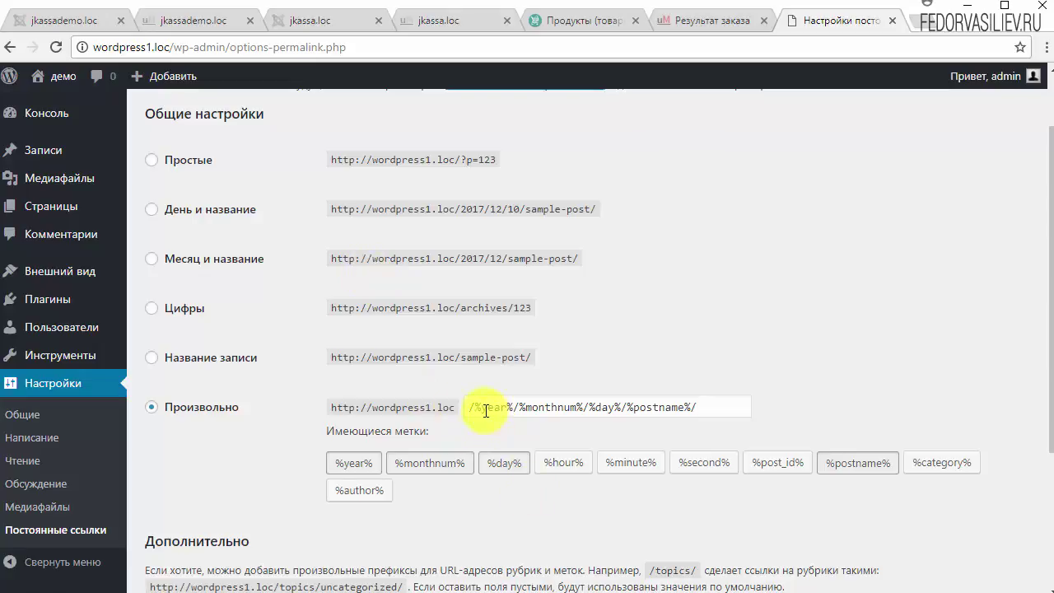
left_click_drag(482, 407, 698, 406)
left_click(718, 407)
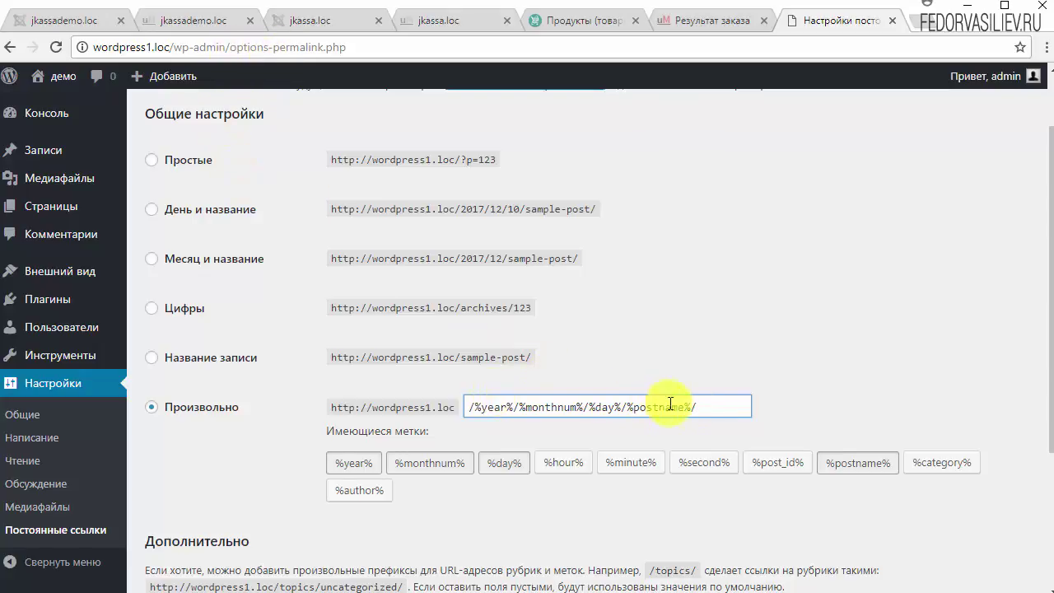
left_click_drag(740, 406, 464, 408)
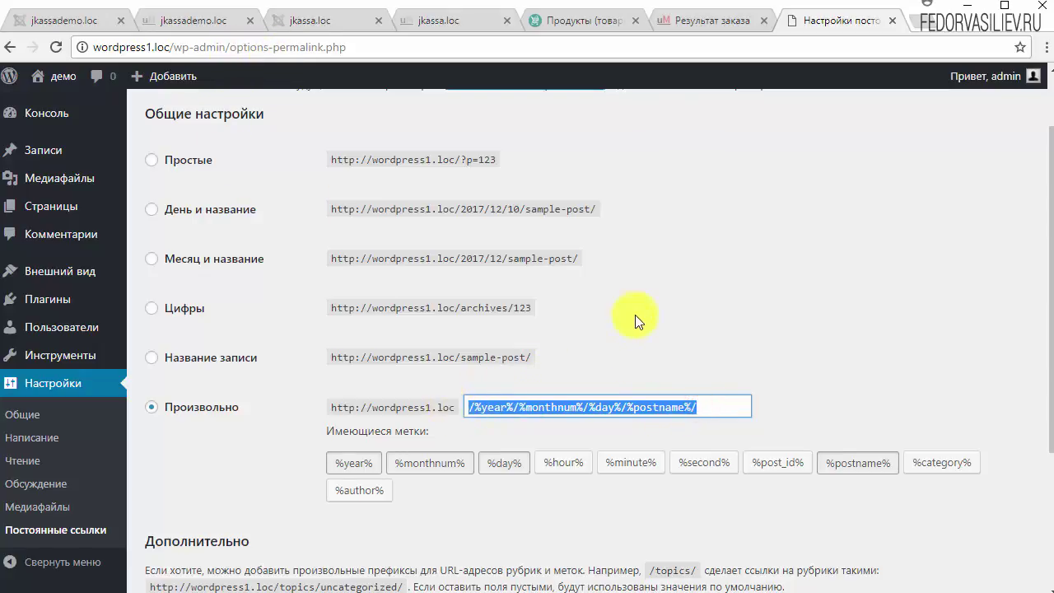
left_click(609, 361)
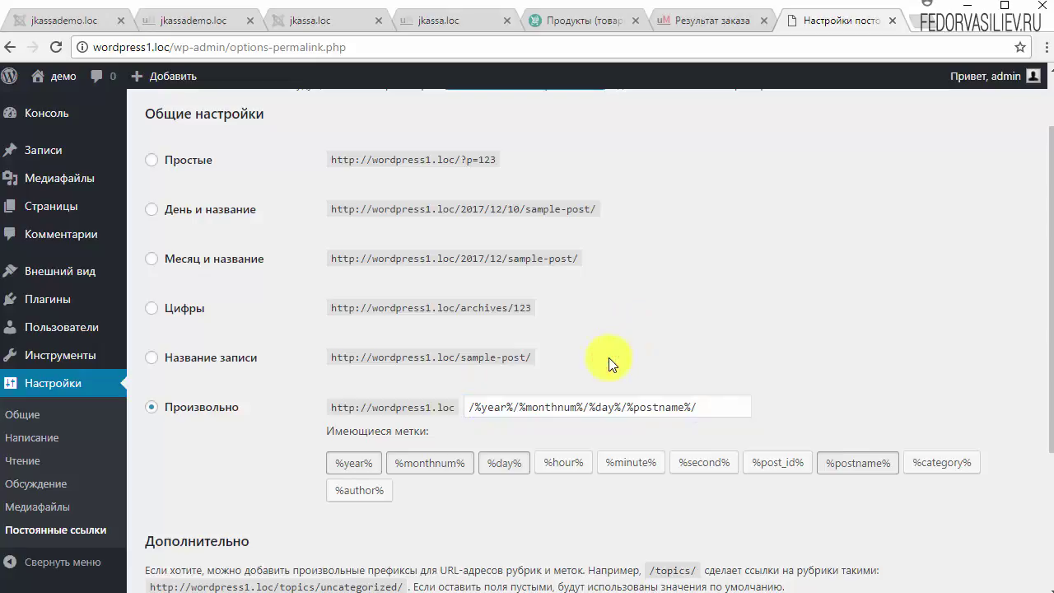
left_click_drag(724, 406, 460, 413)
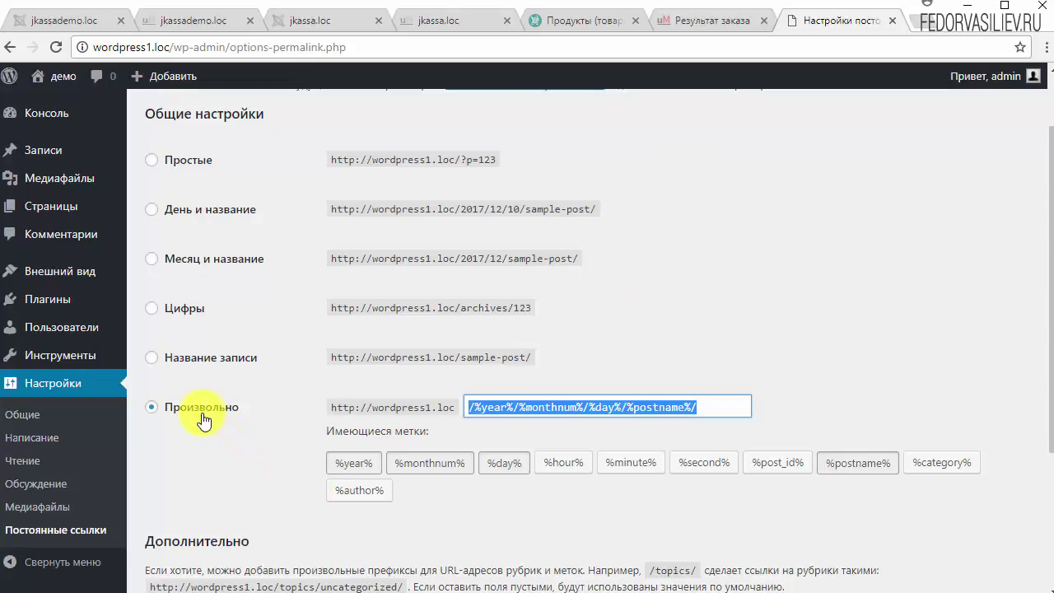
left_click(512, 405)
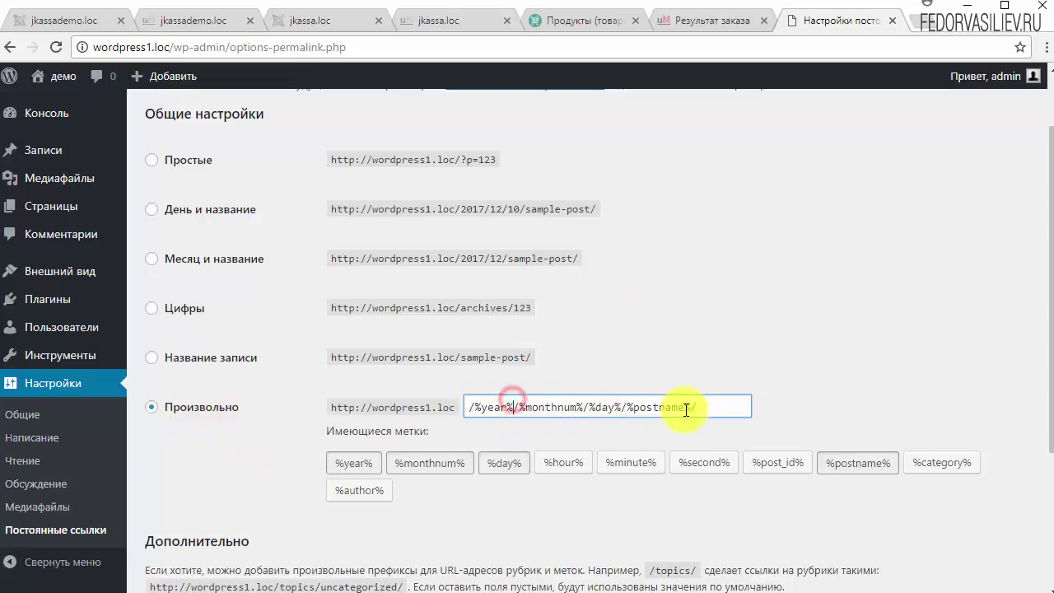
Step: Apply the 'Месяц и название' pattern so the custom structure reads /%year%/%monthnum%/%postname%/, then select that text
left_click(152, 211)
left_click(153, 259)
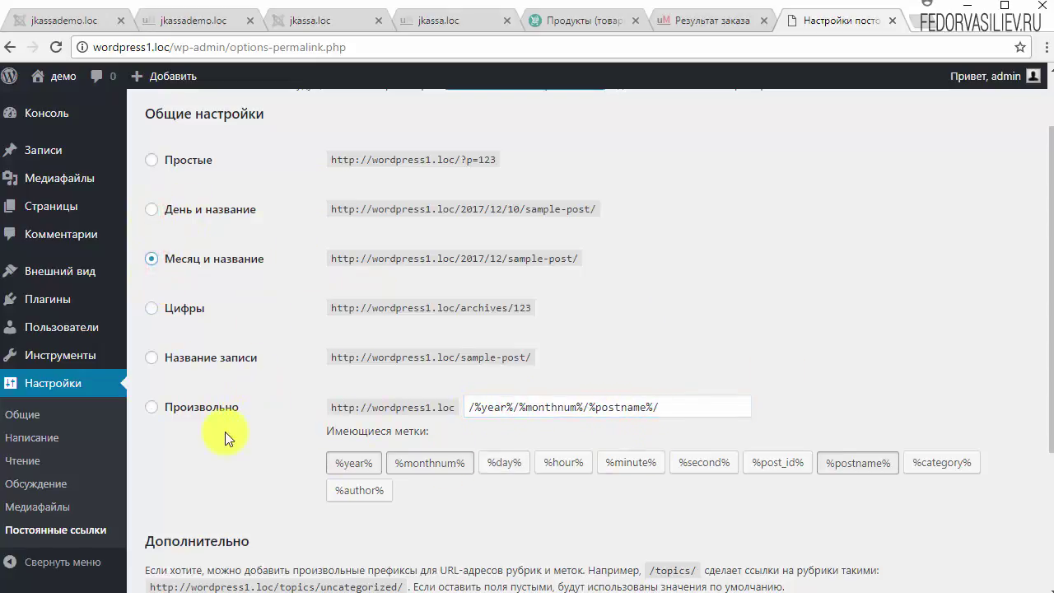
left_click(154, 409)
left_click_drag(696, 407, 471, 412)
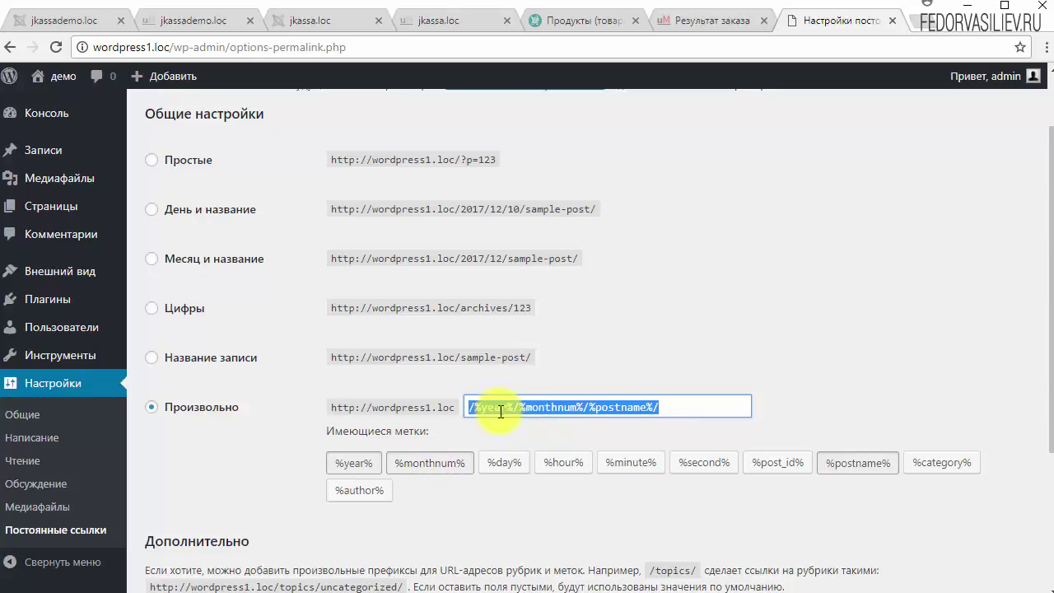
Step: Delete %year% and %monthnum% from the custom structure, leaving /%postname%/
left_click(684, 407)
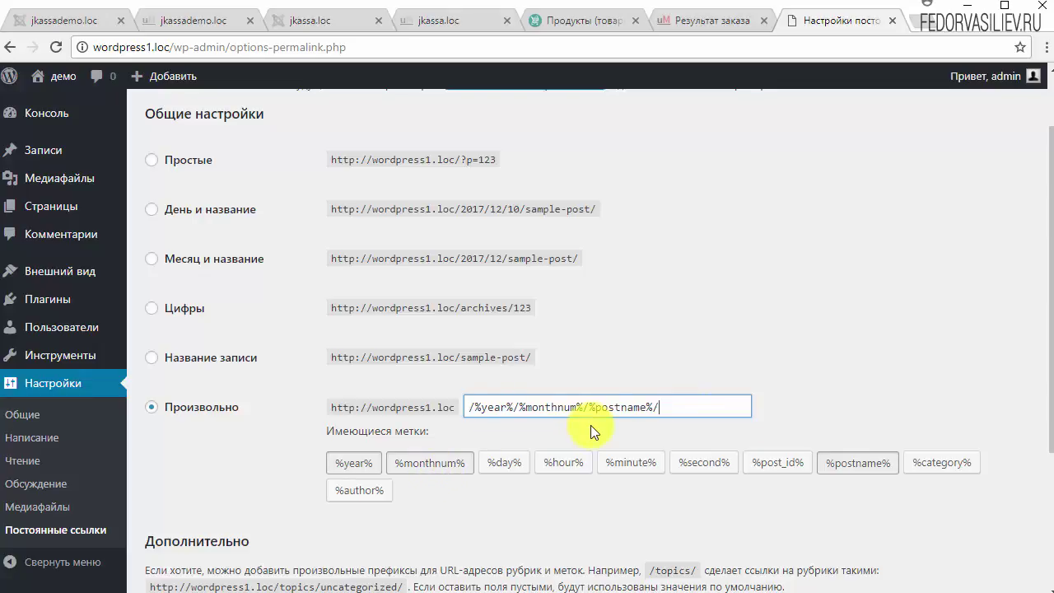
scroll(560, 451, "down", 2)
scroll(559, 449, "up", 1)
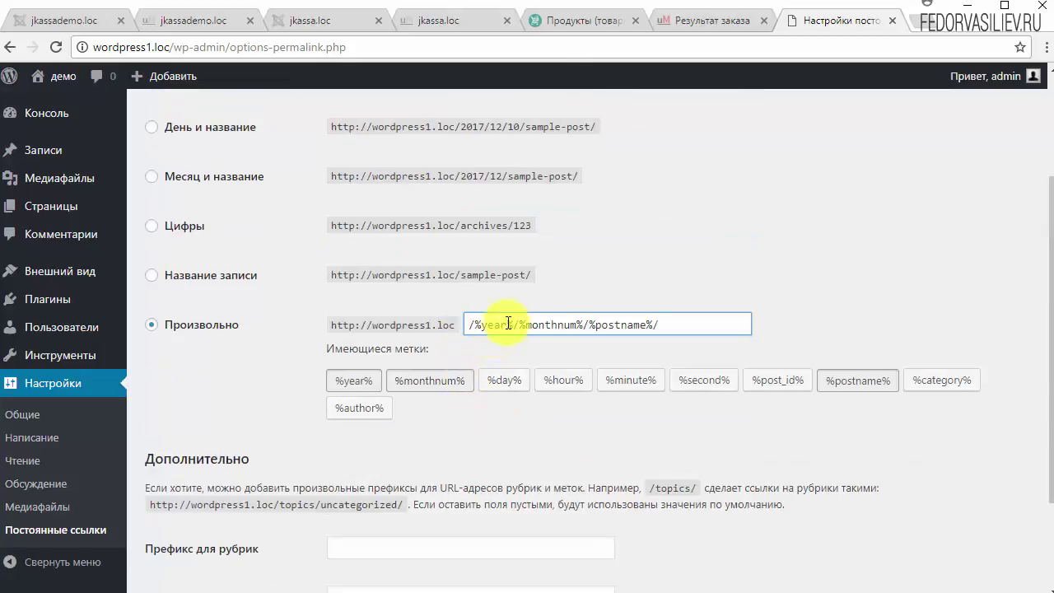
double_click(485, 326)
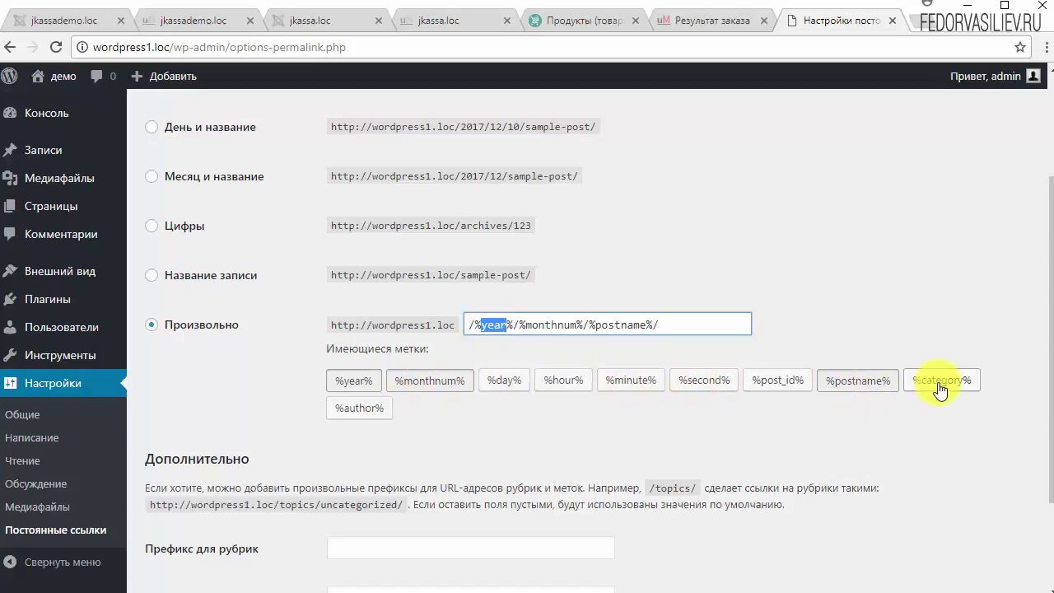
left_click(353, 380)
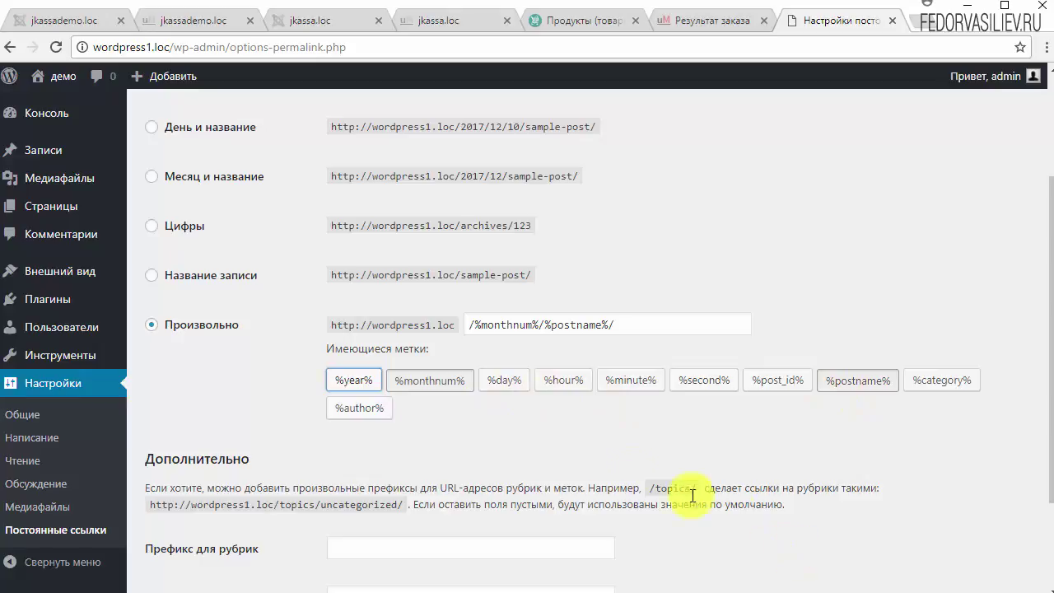
left_click(329, 507)
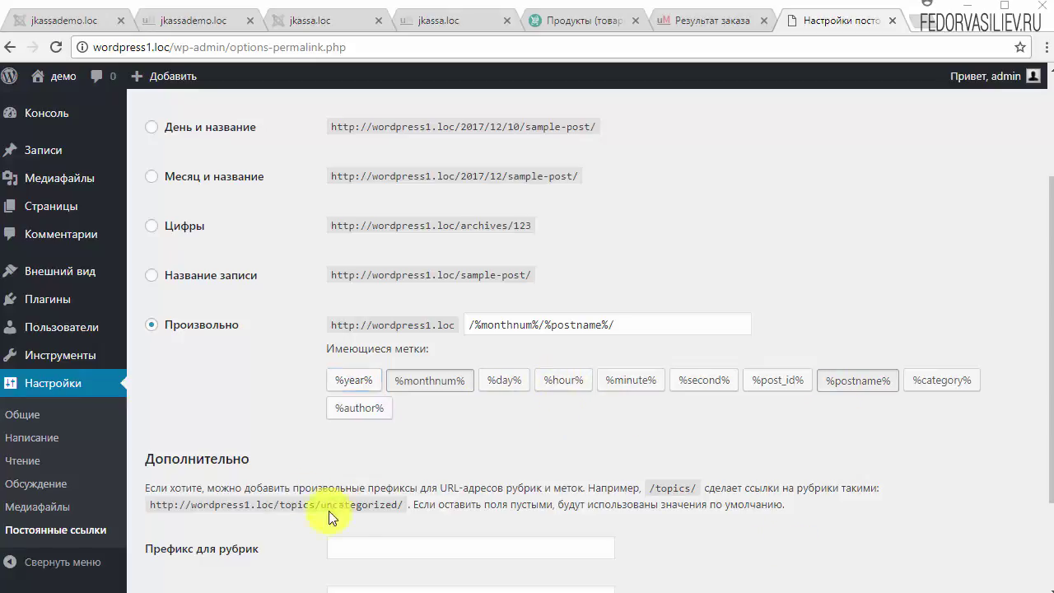
left_click_drag(622, 326, 439, 325)
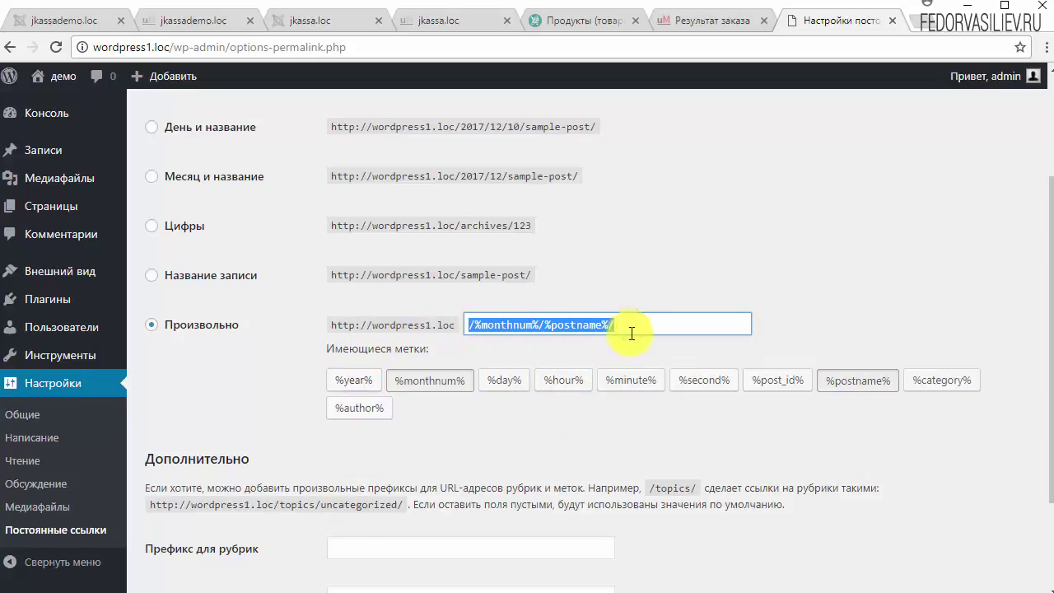
left_click(642, 322)
left_click(421, 384)
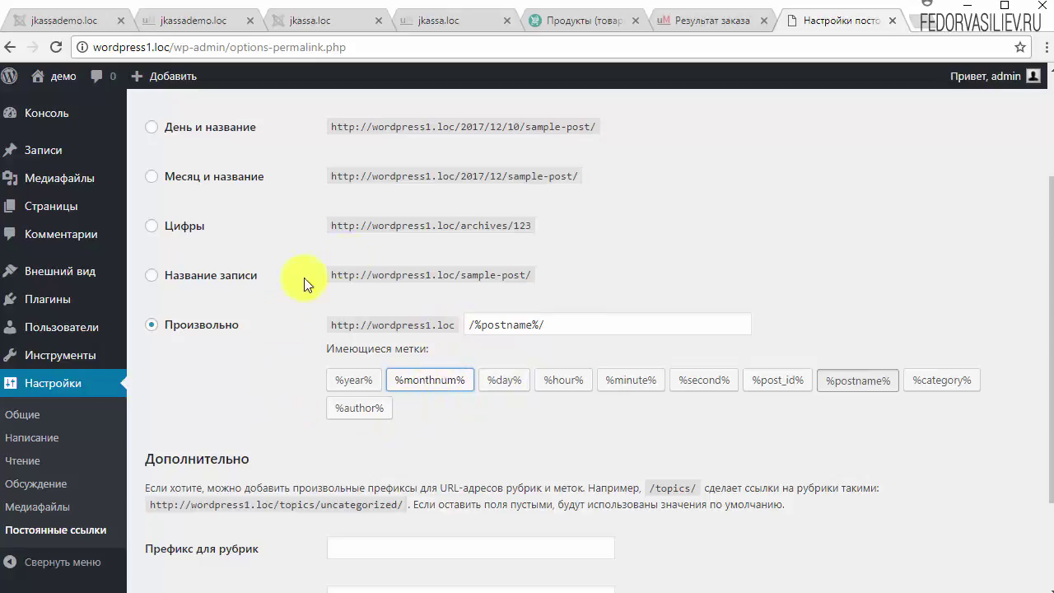
Step: Save the permalink settings, then collapse and re-expand the admin sidebar
scroll(338, 313, "down", 2)
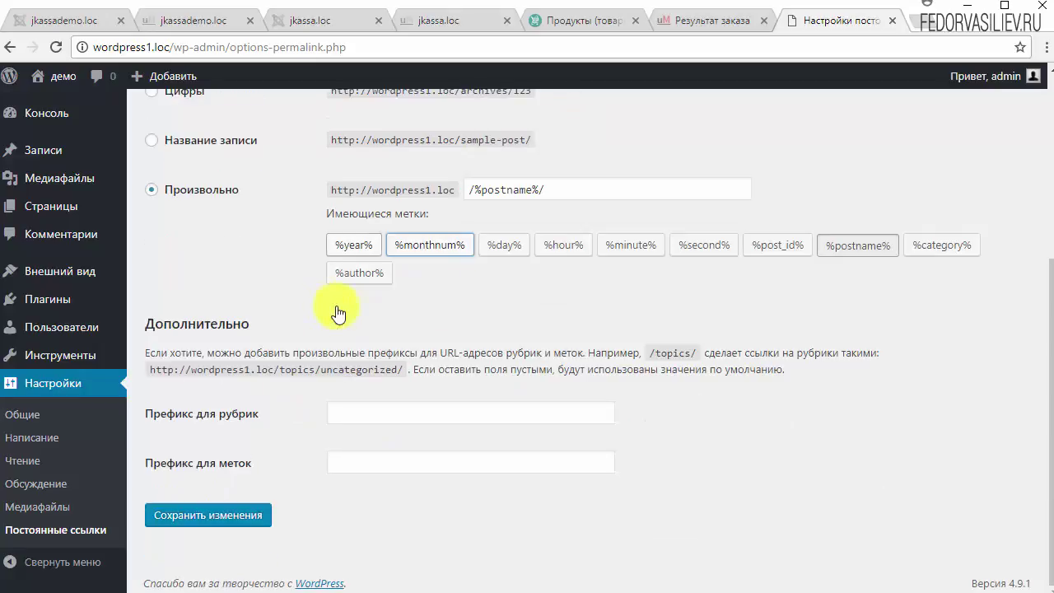
left_click(256, 516)
scroll(621, 439, "down", 4)
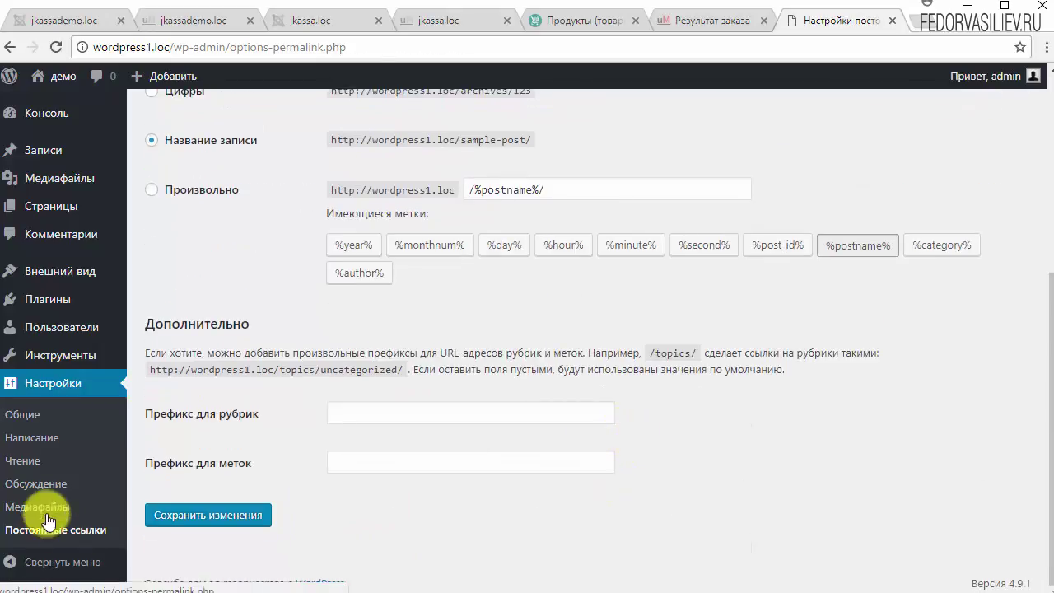
left_click(12, 565)
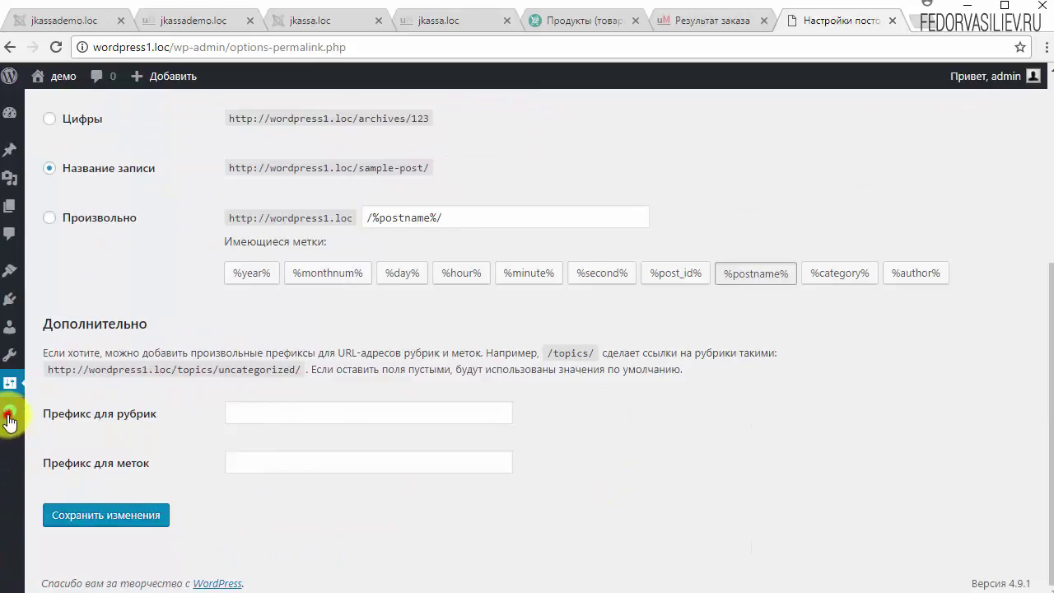
left_click(10, 412)
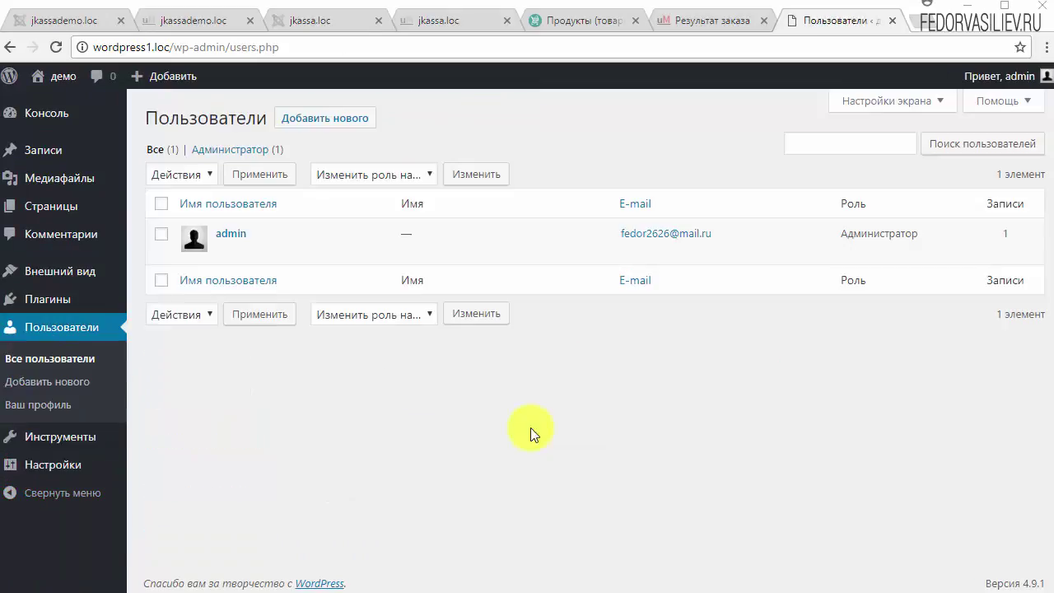
Step: Browse the Comments, Pages, Media Library and Posts screens, then collapse and re-expand the sidebar
mouse_move(39, 298)
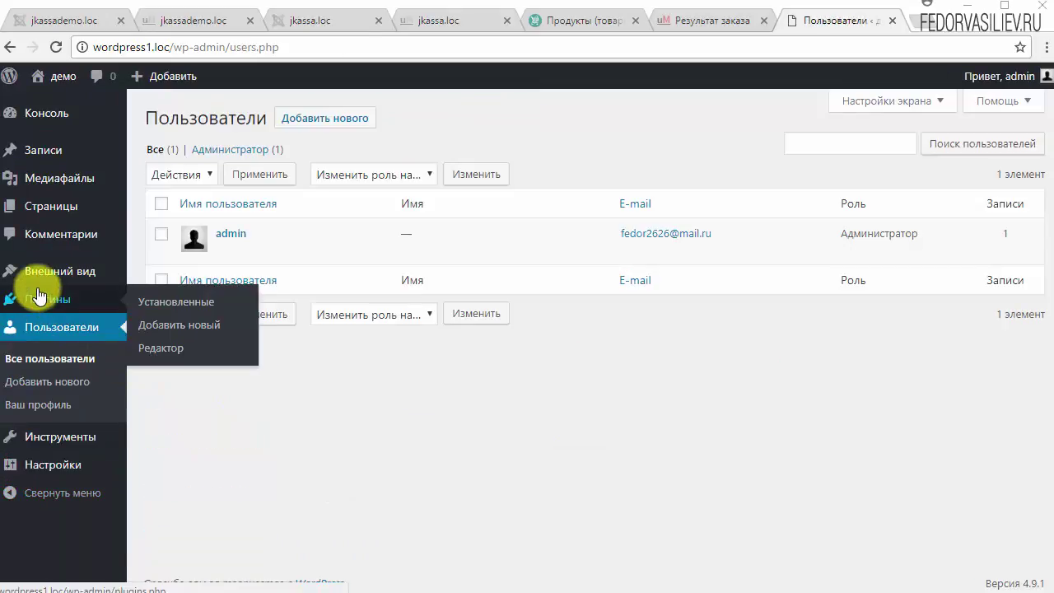
mouse_move(50, 276)
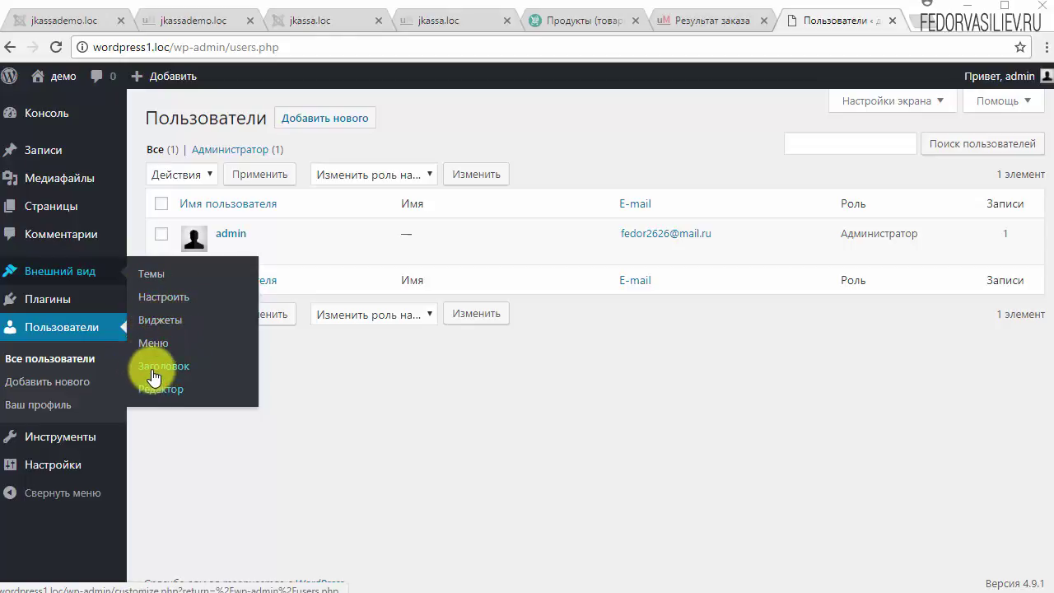
left_click(50, 233)
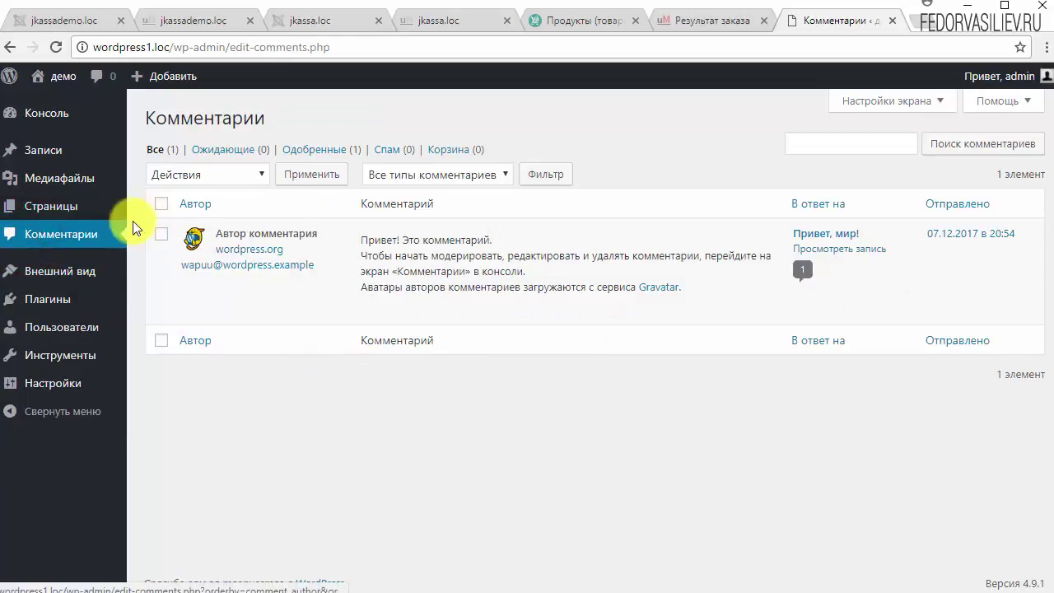
left_click(38, 216)
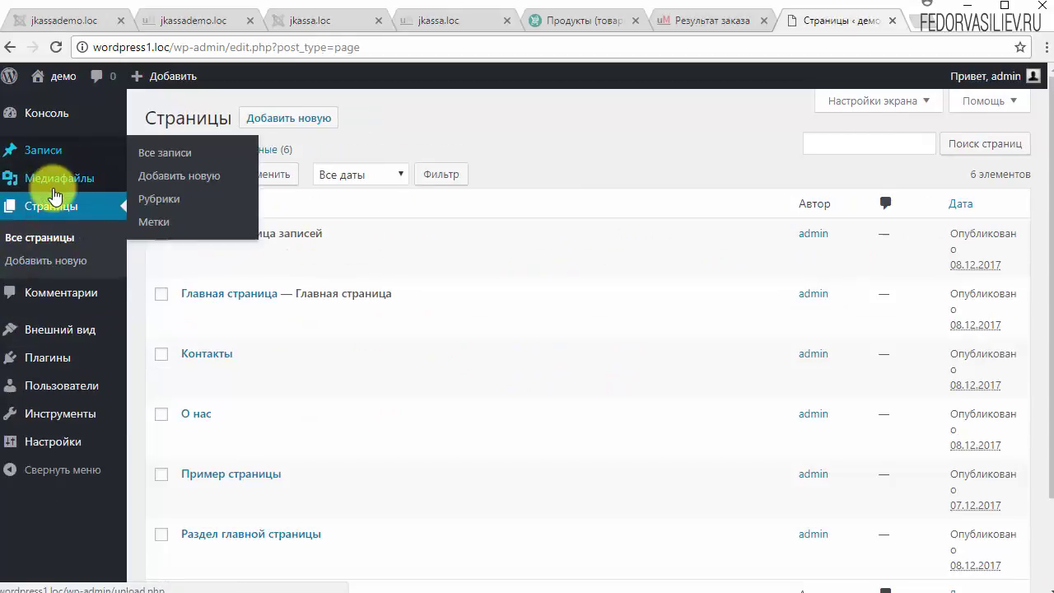
left_click(50, 177)
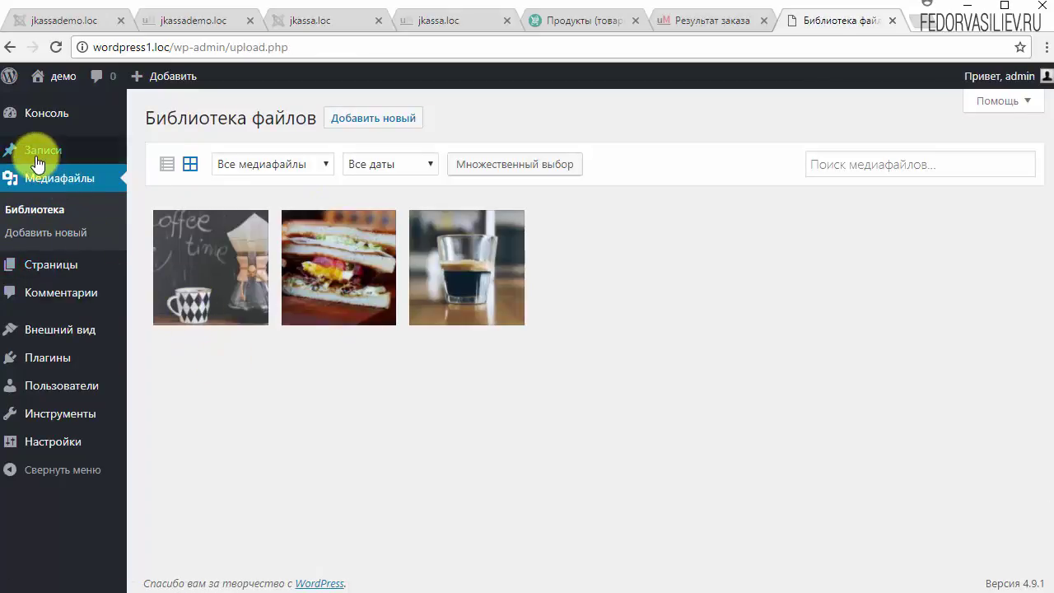
left_click(35, 150)
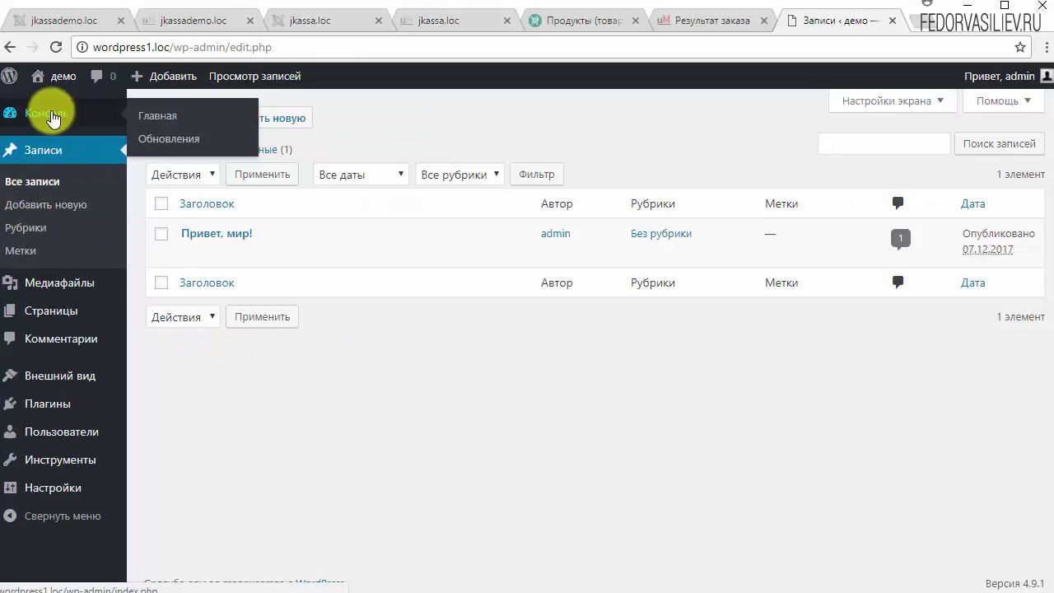
left_click(51, 514)
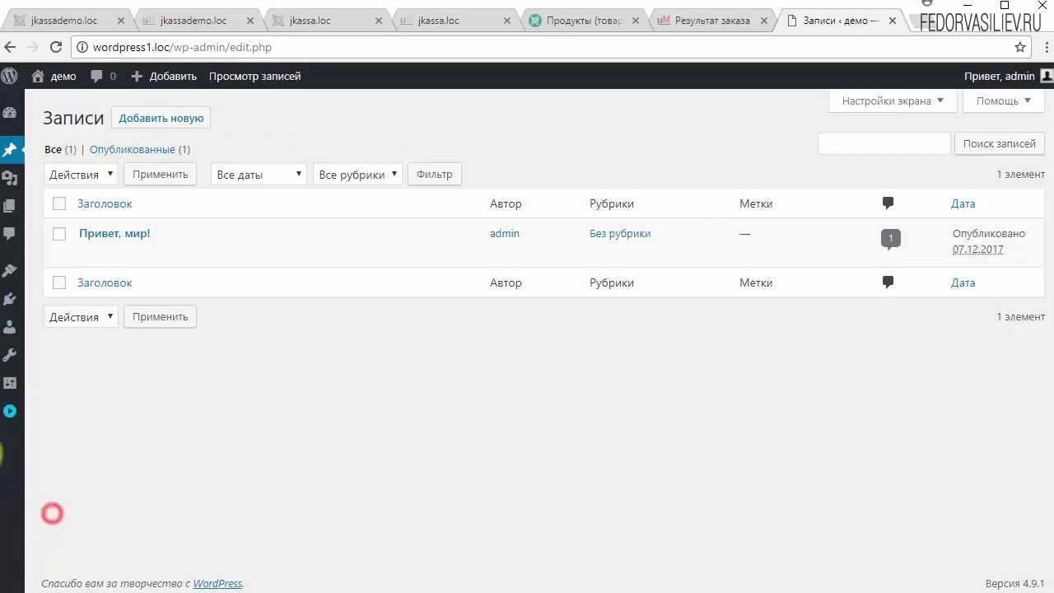
left_click(7, 420)
Step: Return to the WordPress Dashboard
left_click(33, 113)
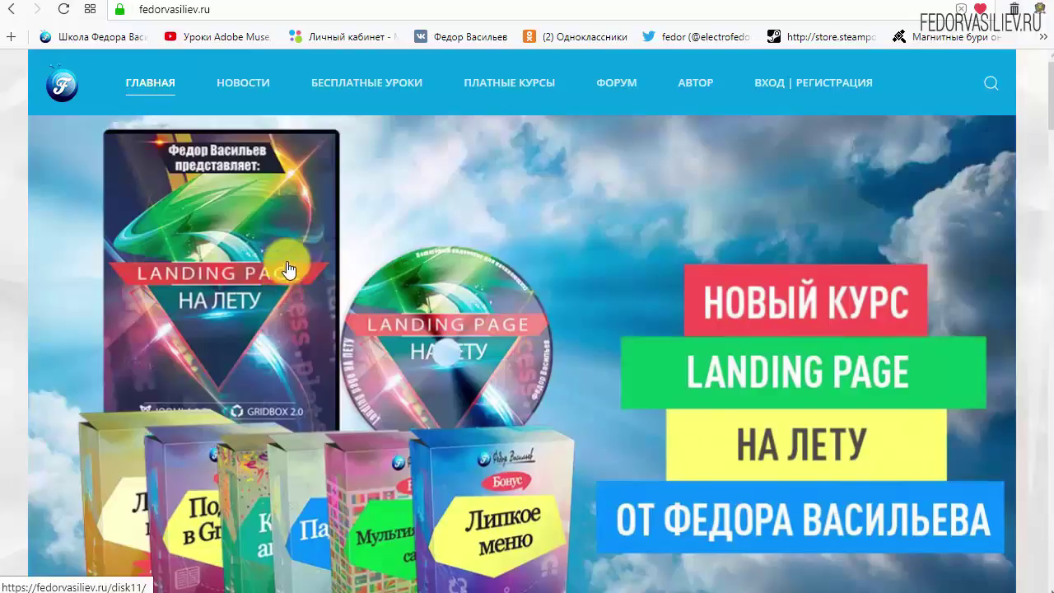
Step: Open the fedorvasiliev.ru ВХОД | РЕГИСТРАЦИЯ page and bring the login form into view
mouse_move(206, 62)
left_click(224, 8)
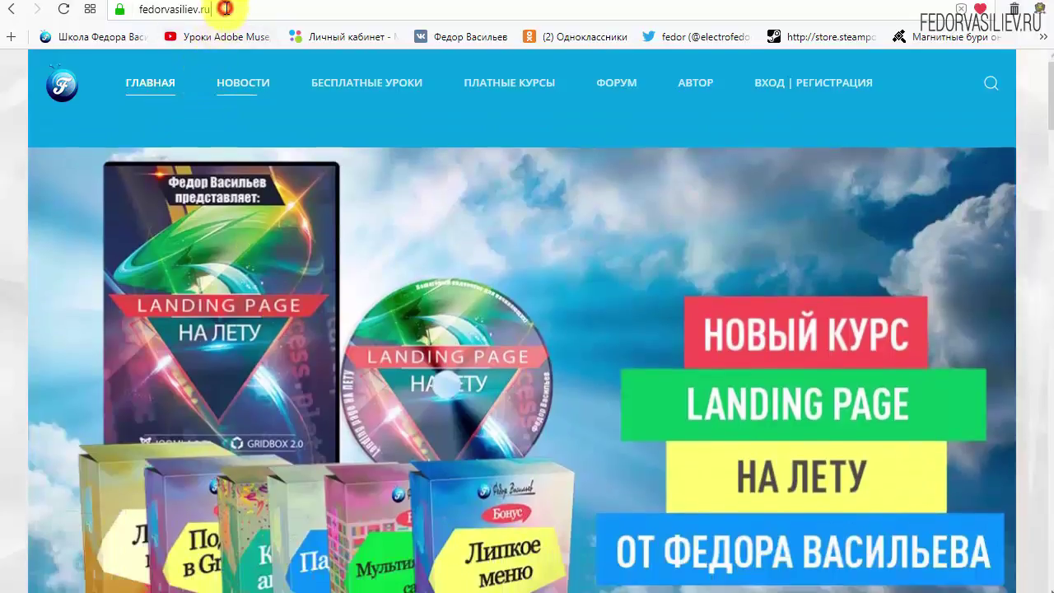
left_click(208, 10)
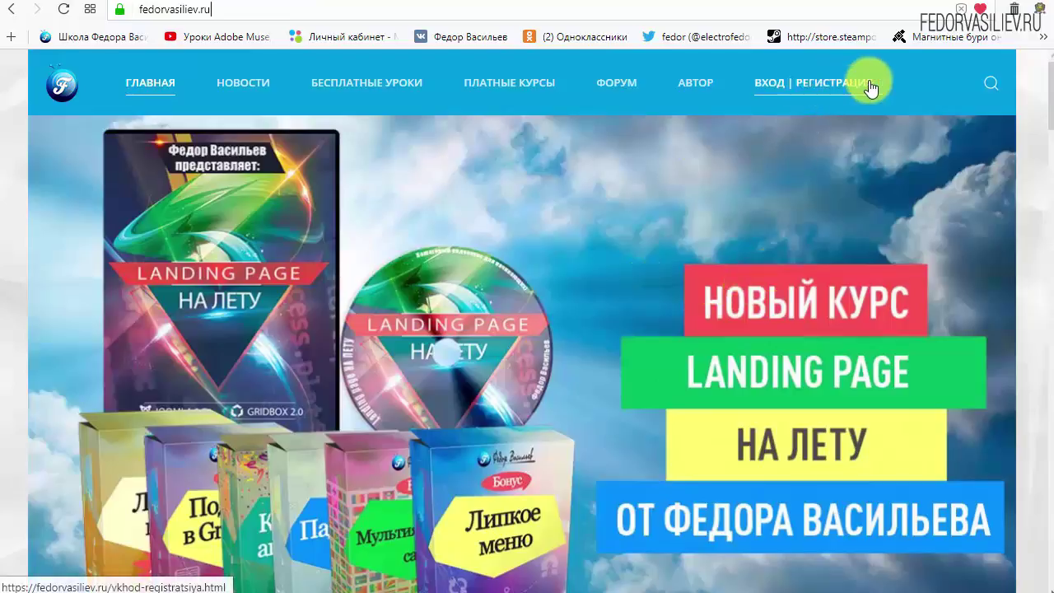
left_click(772, 84)
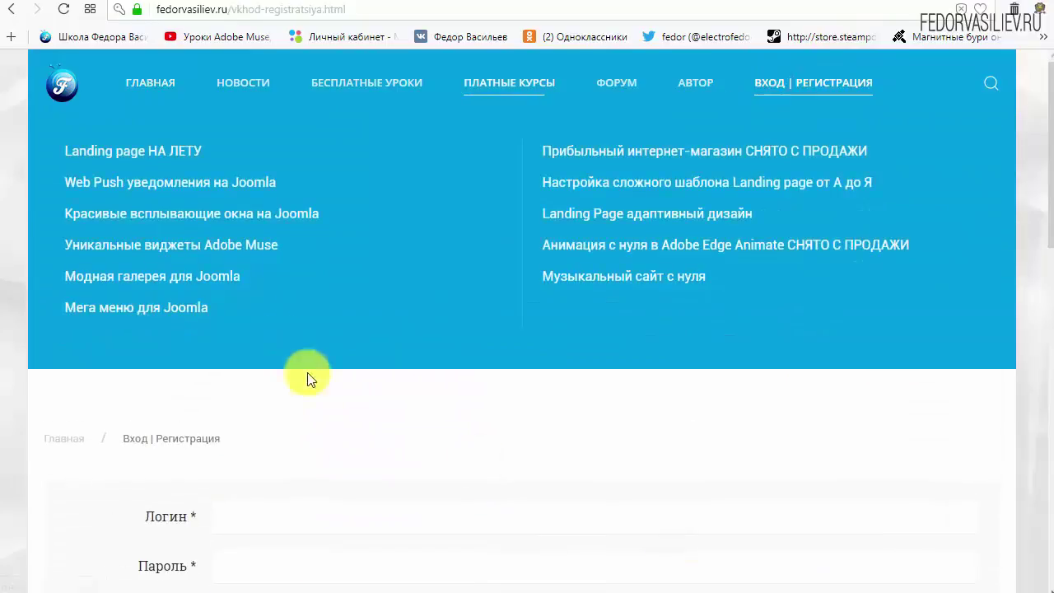
scroll(494, 362, "down", 1)
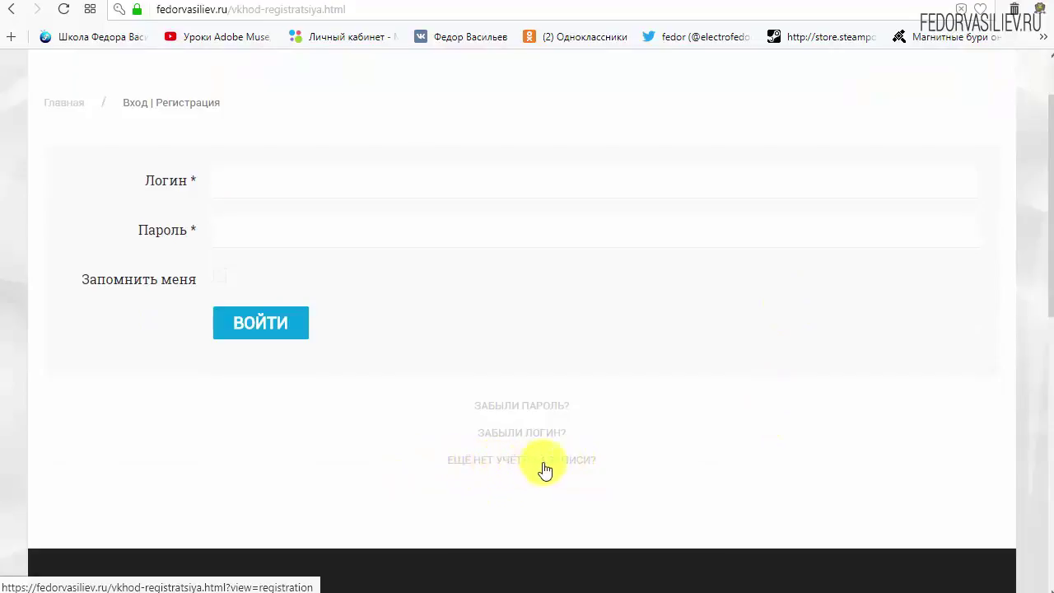
Step: Switch to the ЕЩЁ НЕТ УЧЁТНОЙ ЗАПИСИ? registration form and enter a name and login
left_click(491, 458)
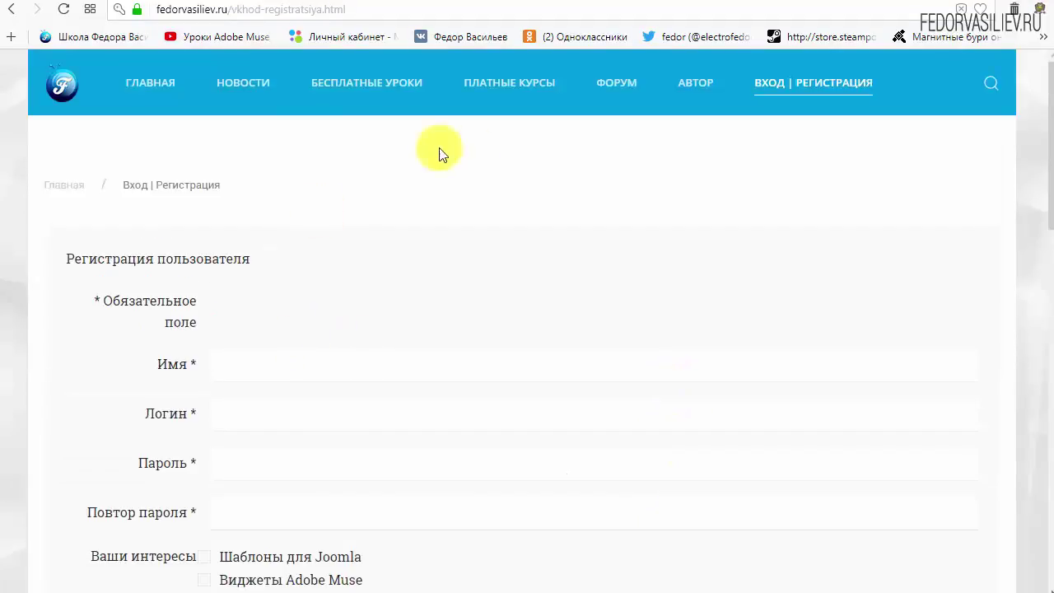
scroll(531, 224, "down", 1)
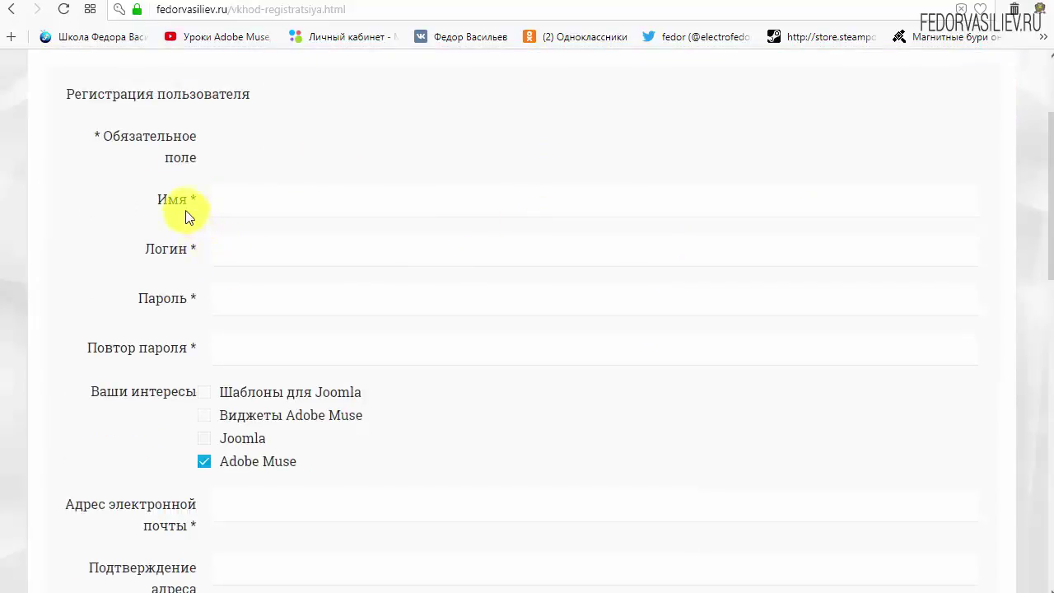
left_click(281, 204)
type("wp")
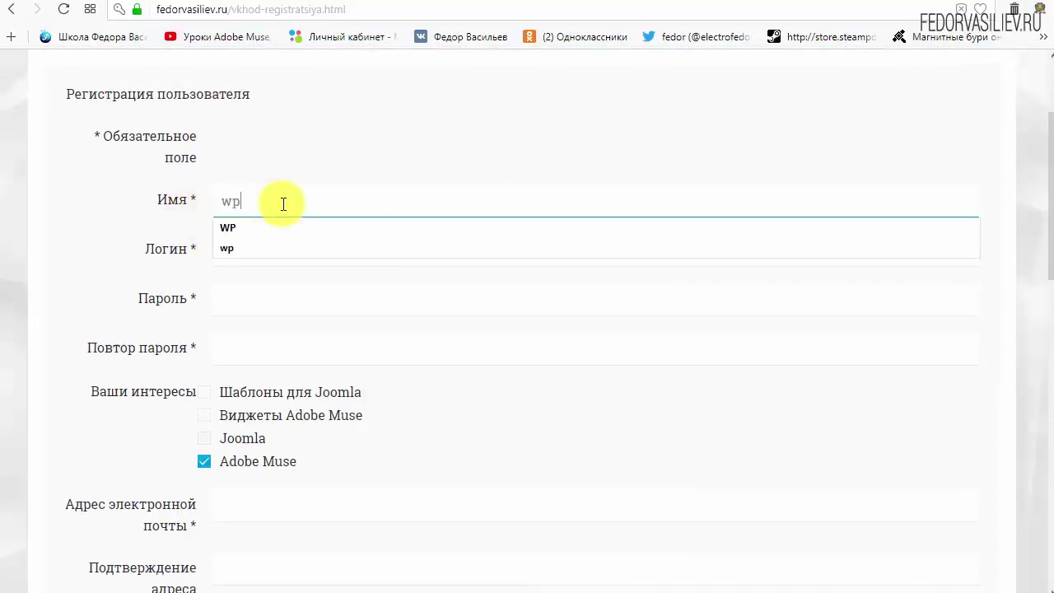
left_click(303, 256)
type("wp")
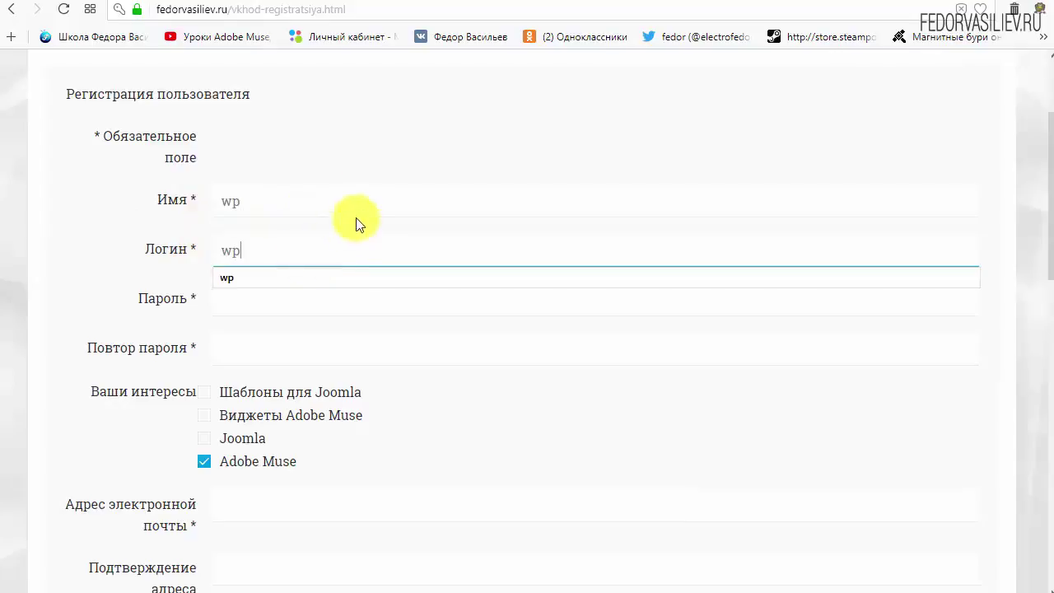
left_click(392, 134)
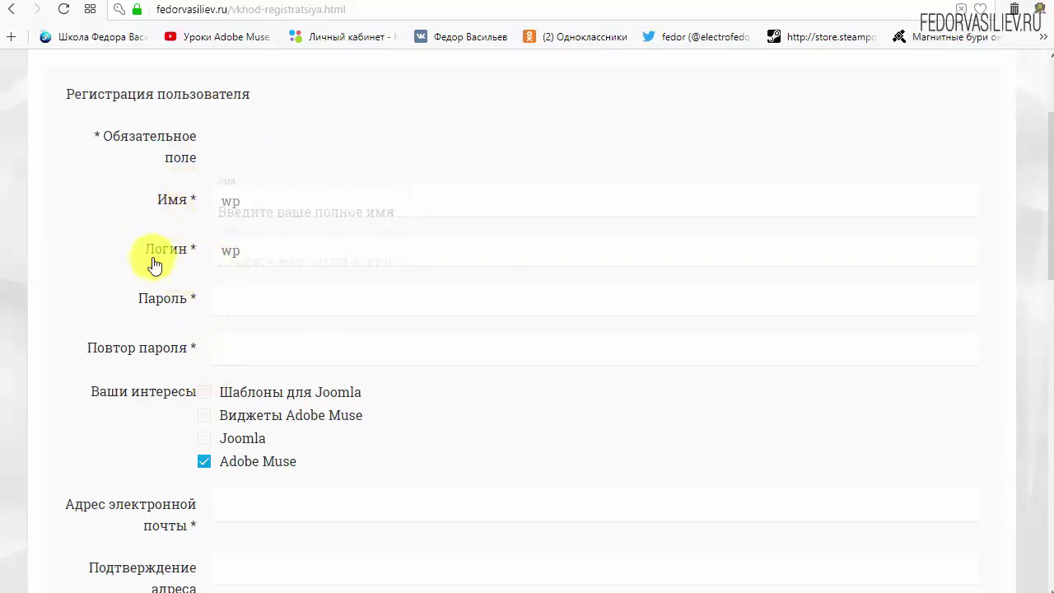
Step: Enter the account password and fill the Повтор пароля confirmation field
left_click(248, 303)
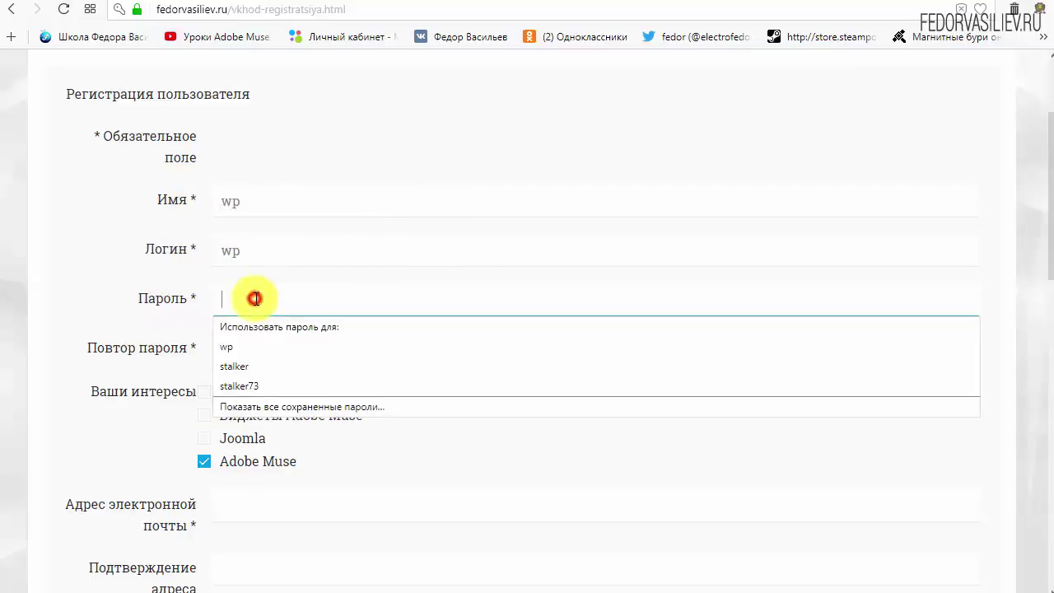
type("123456")
left_click(269, 352)
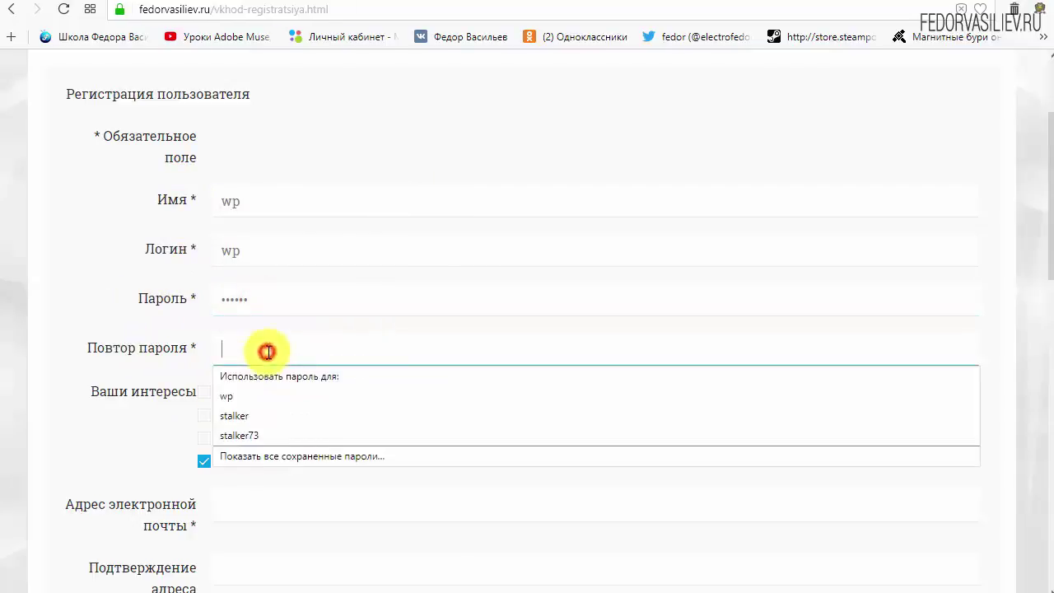
left_click(239, 398)
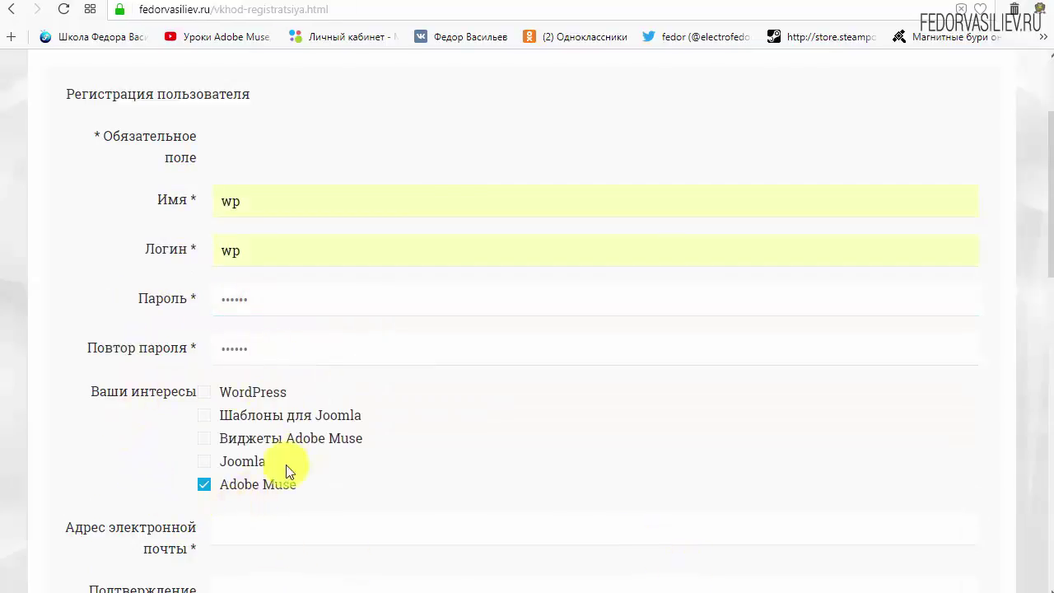